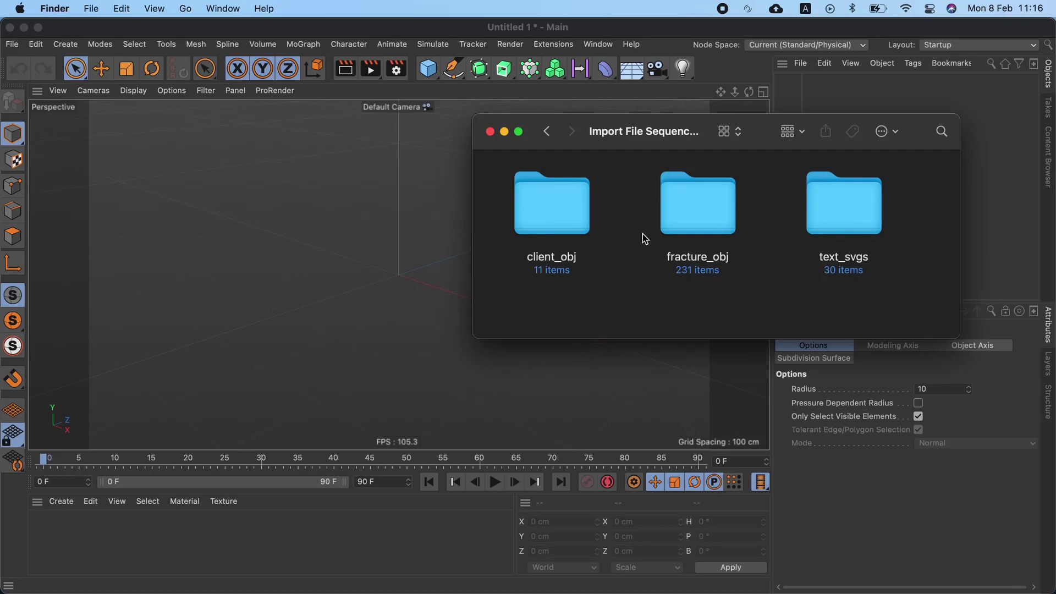
Preview fracture_obj frames, then import Obj_Sequences_0112.obj into the Cinema 4D scene
double_click(697, 217)
left_click(676, 231)
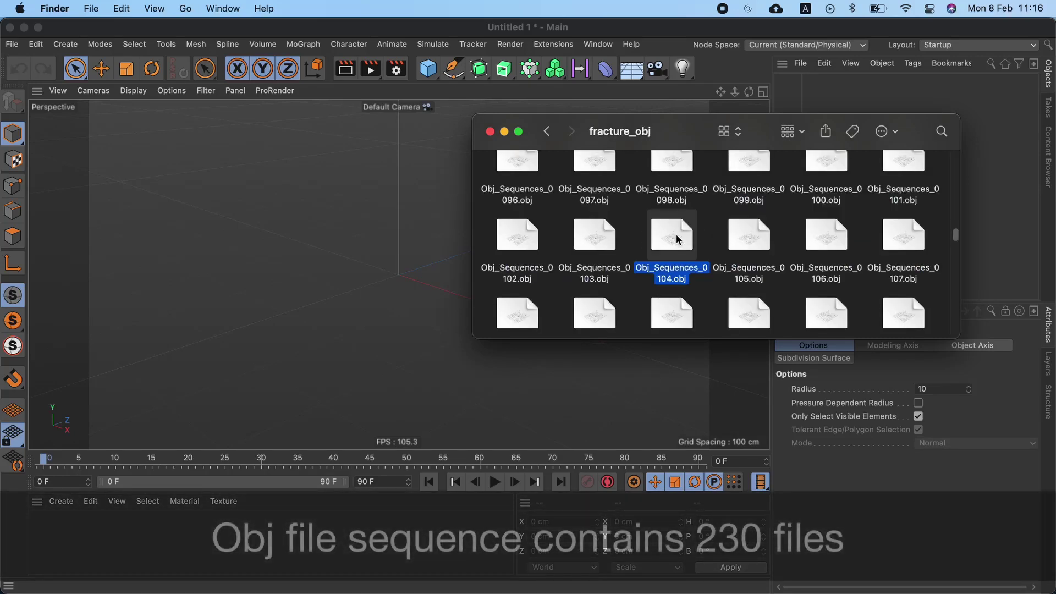
key("space")
key("space")
left_click(825, 316)
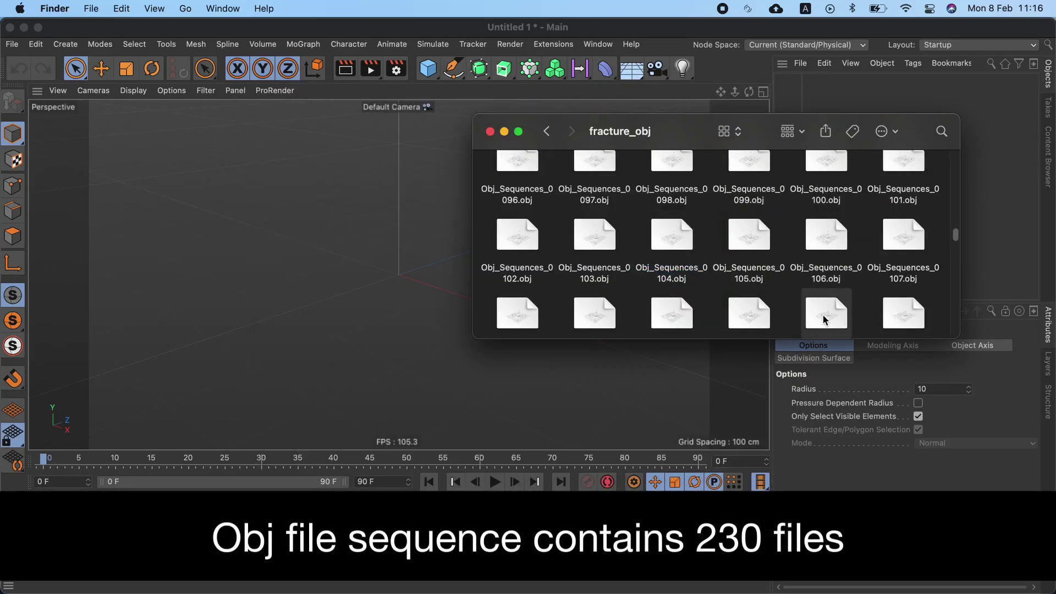
key("space")
key("space")
left_click_drag(814, 311, 330, 253)
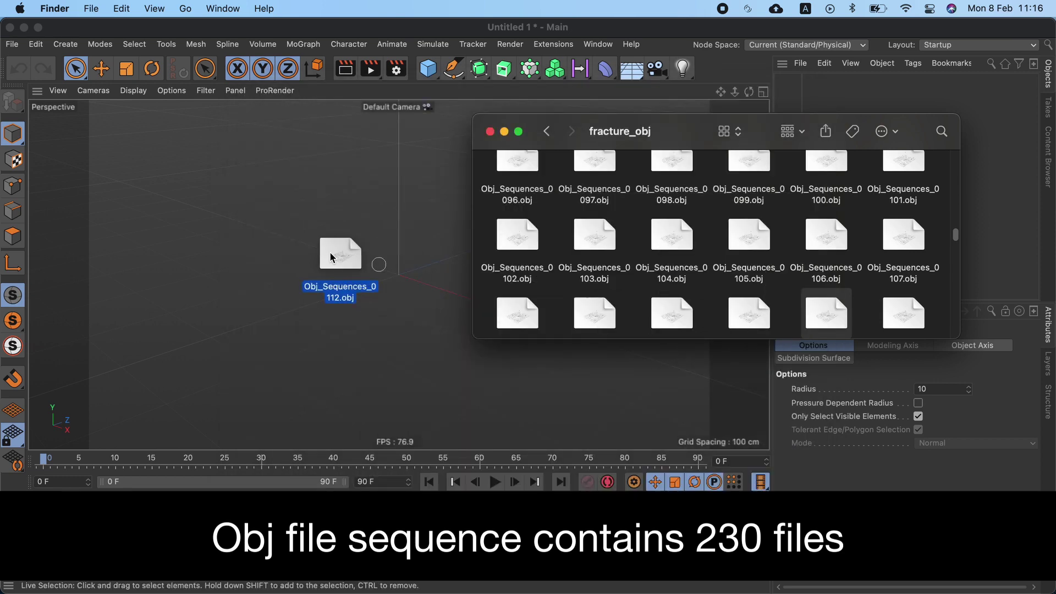
left_click(358, 420)
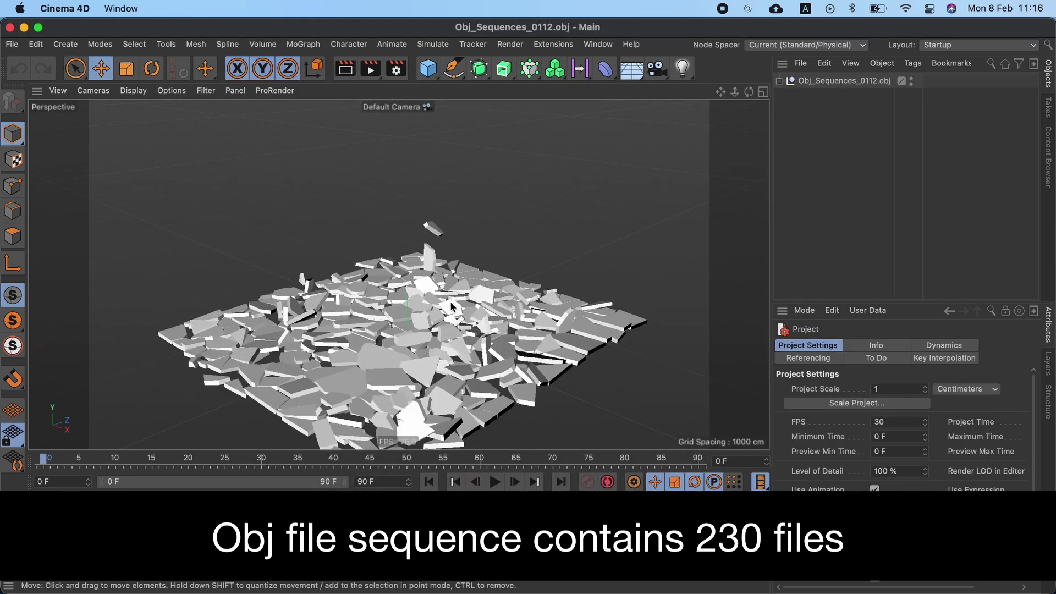
Orbit to inspect the fragments, then close the test document without saving
mouse_move(422, 317)
left_mouse_down("alt")
mouse_move(511, 189)
mouse_move(356, 209)
left_mouse_up("alt")
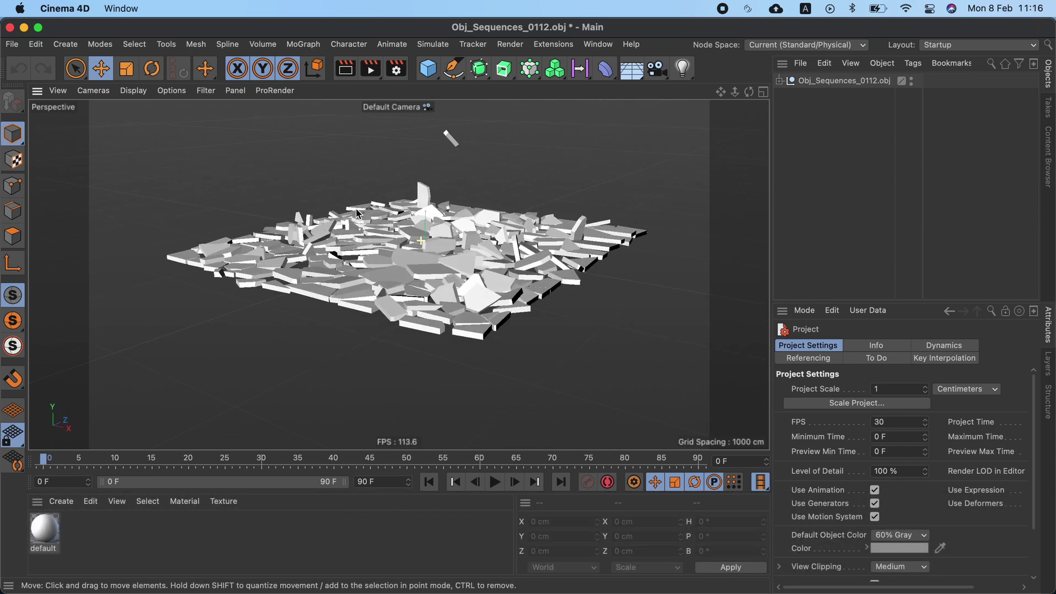
key("super+w")
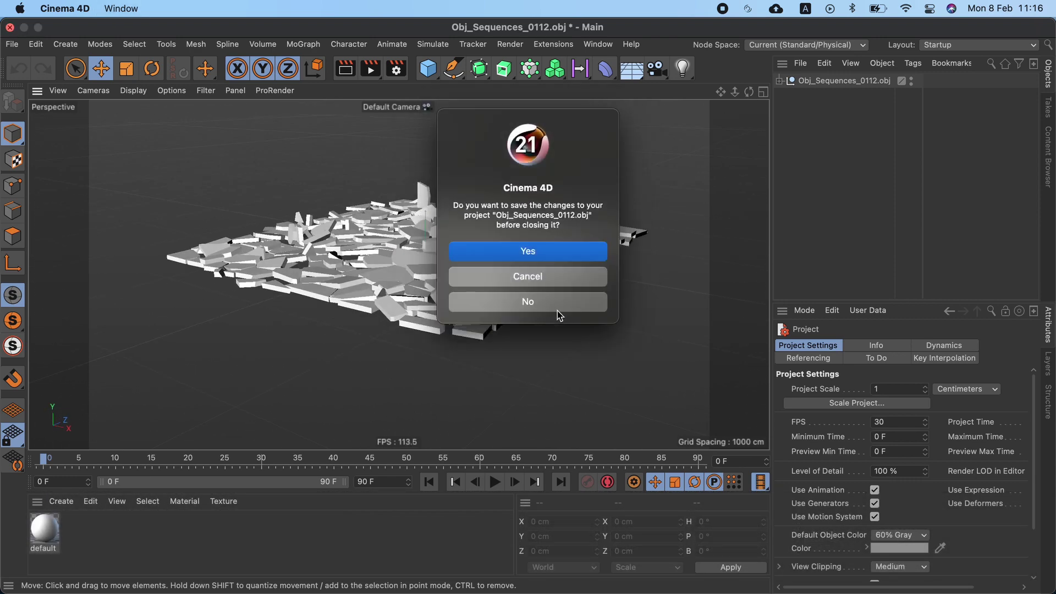
left_click(556, 308)
Launch the Batch Processor and load the whole fracture_obj folder as its jobs
left_click(569, 46)
mouse_move(573, 238)
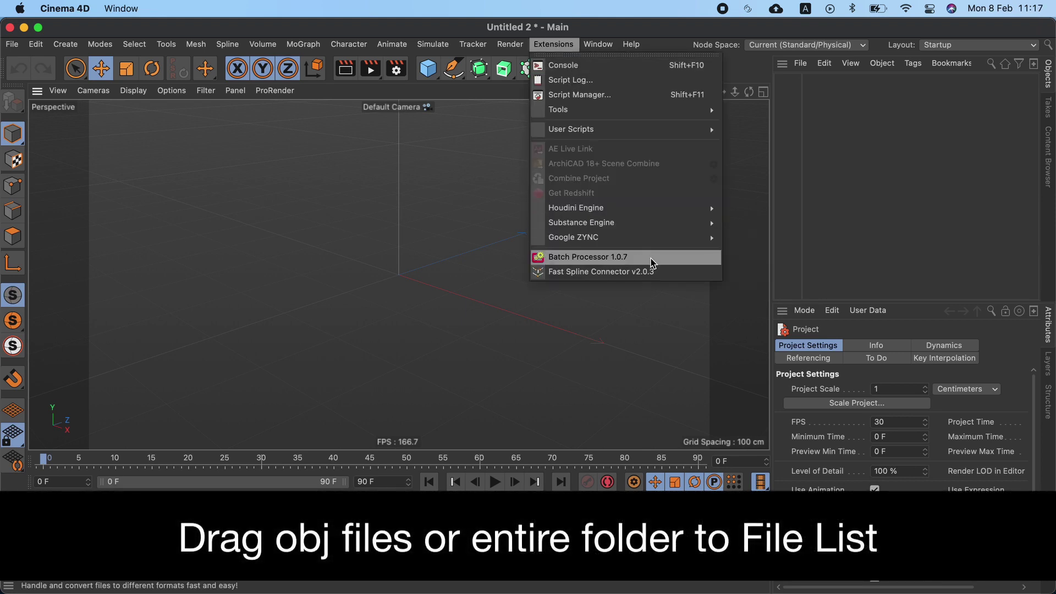
left_click(633, 257)
left_click_drag(630, 87, 401, 115)
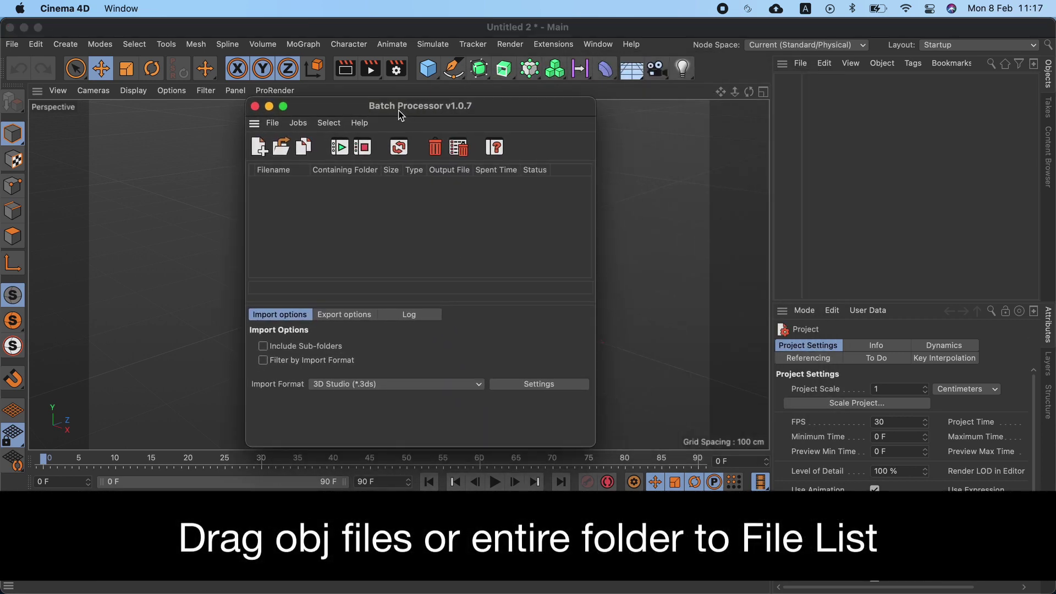
key("super+Tab")
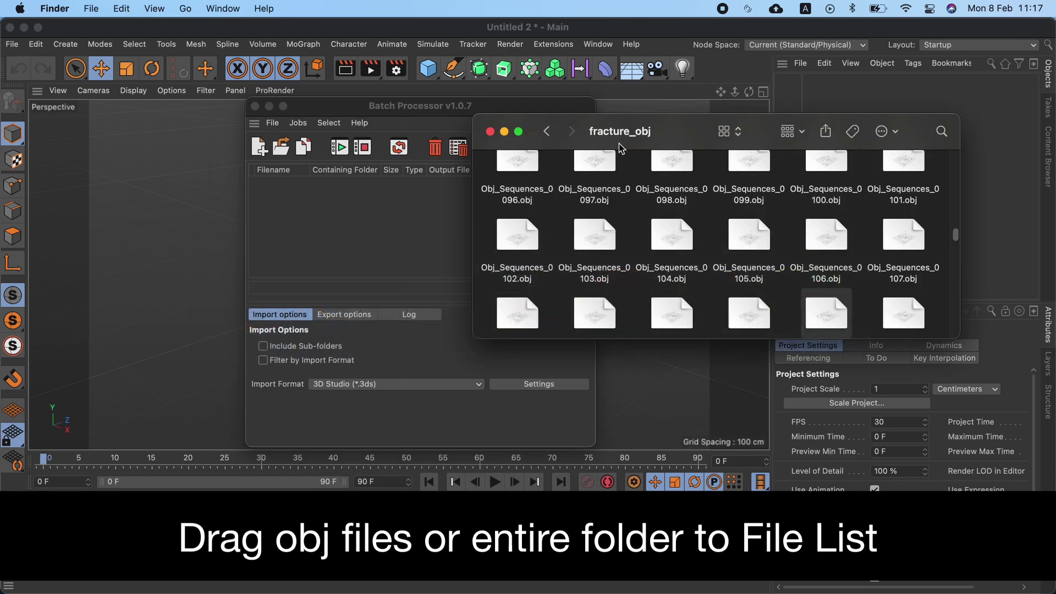
left_click(547, 132)
left_click(688, 230)
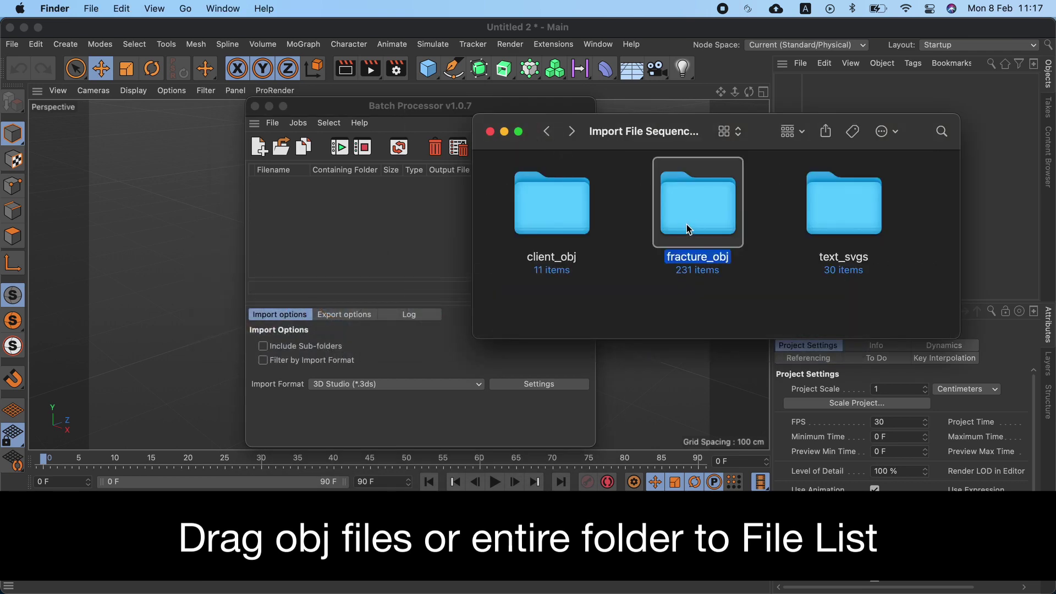
left_click_drag(699, 209, 375, 227)
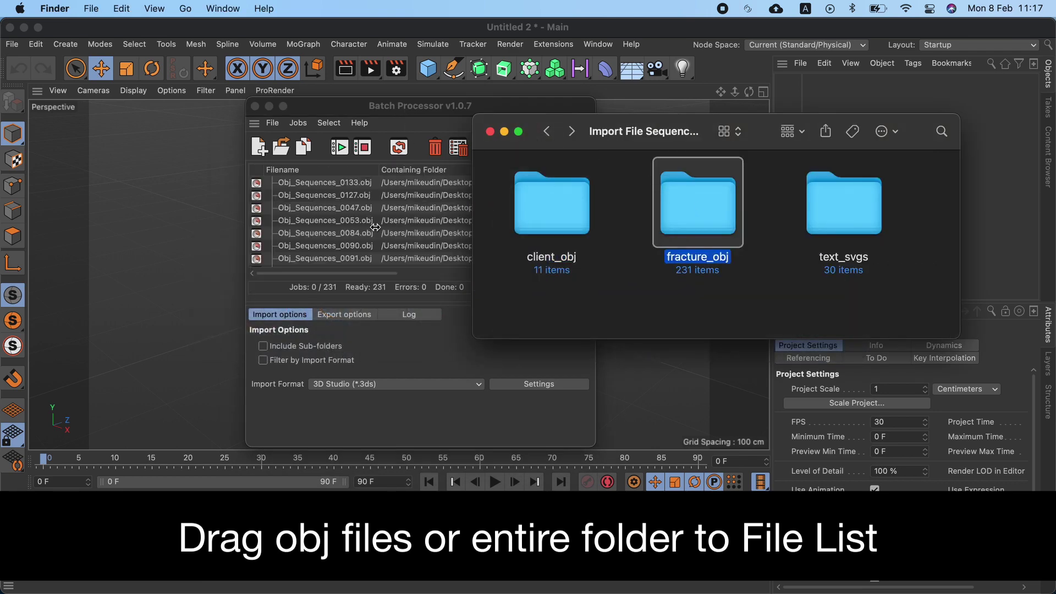
left_click(471, 111)
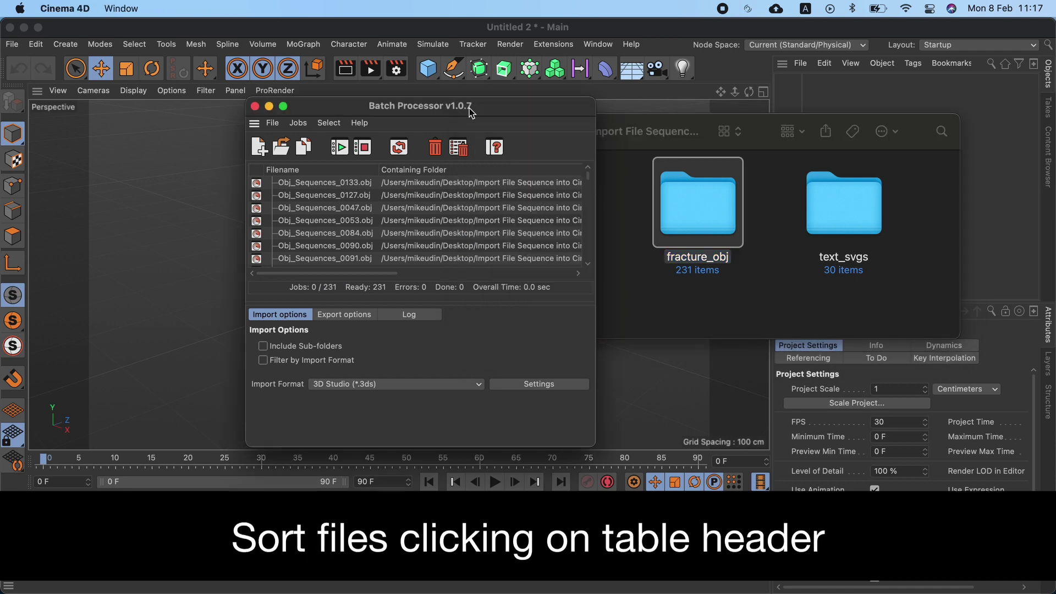
Sort the batch jobs by file name and set the import format to Wavefront OBJ
left_click(908, 102)
left_click(344, 169)
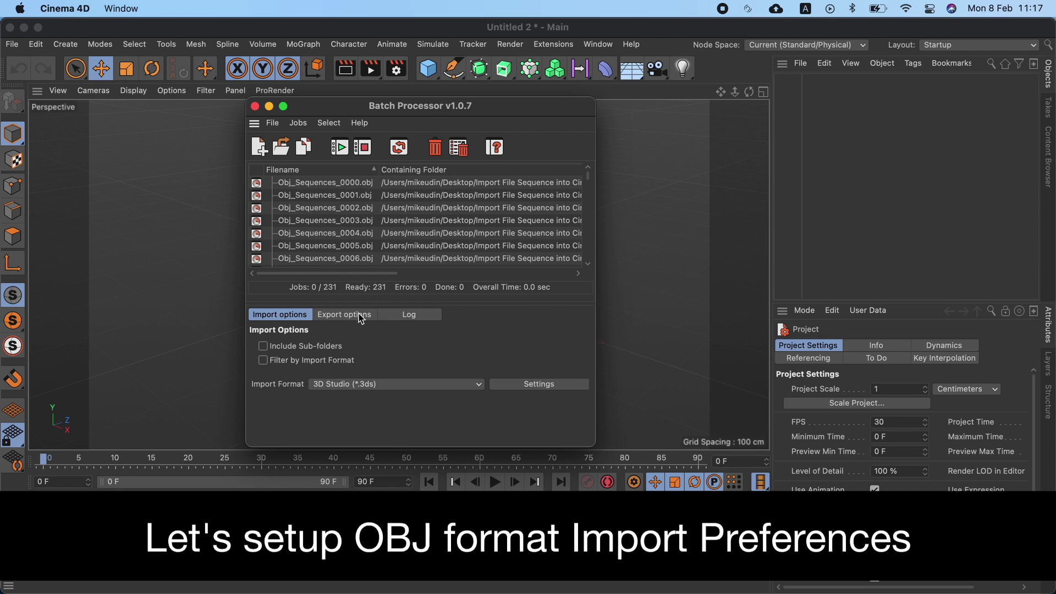
left_click(366, 383)
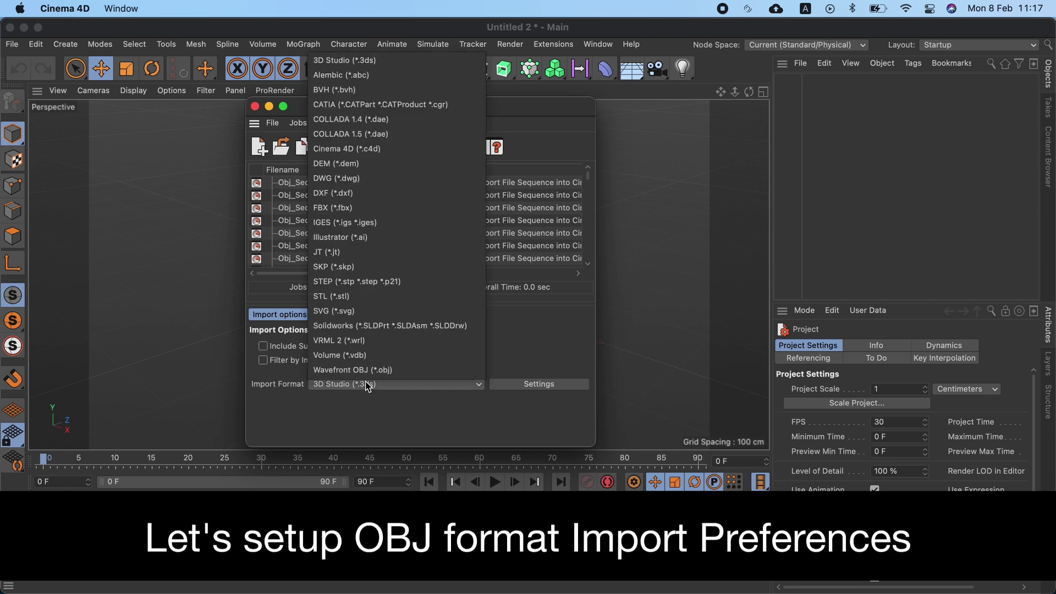
left_click(432, 372)
Set the OBJ import Splitting preference to Combine All
left_click(513, 385)
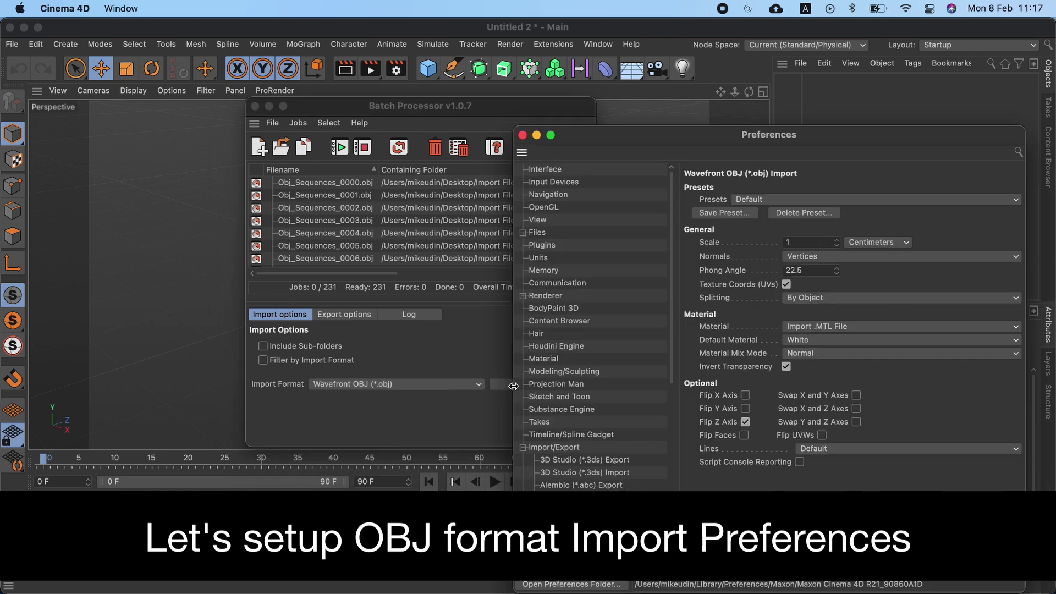
left_click_drag(652, 148, 344, 52)
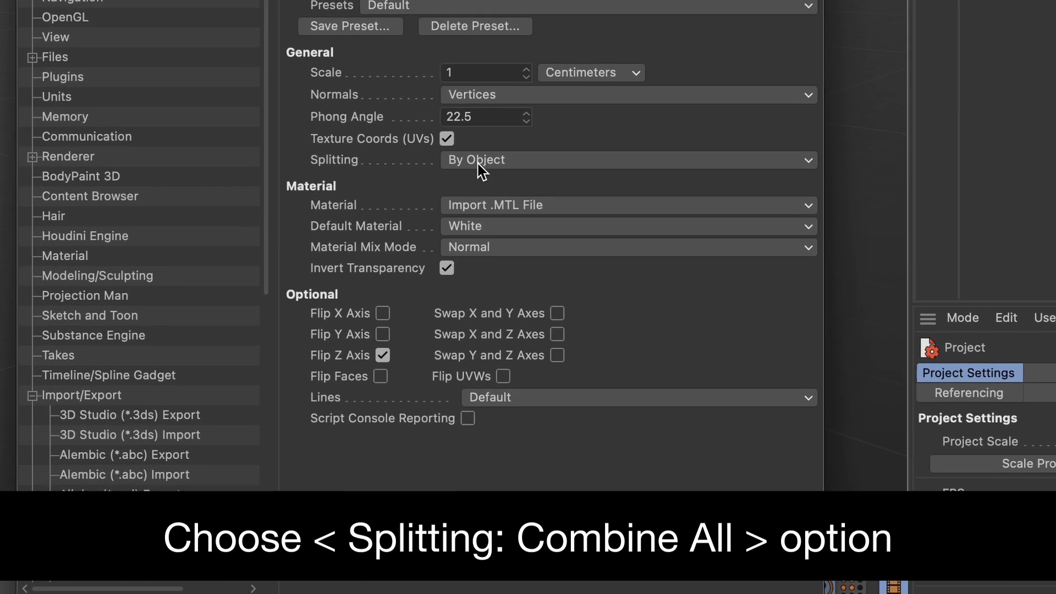
left_click(495, 210)
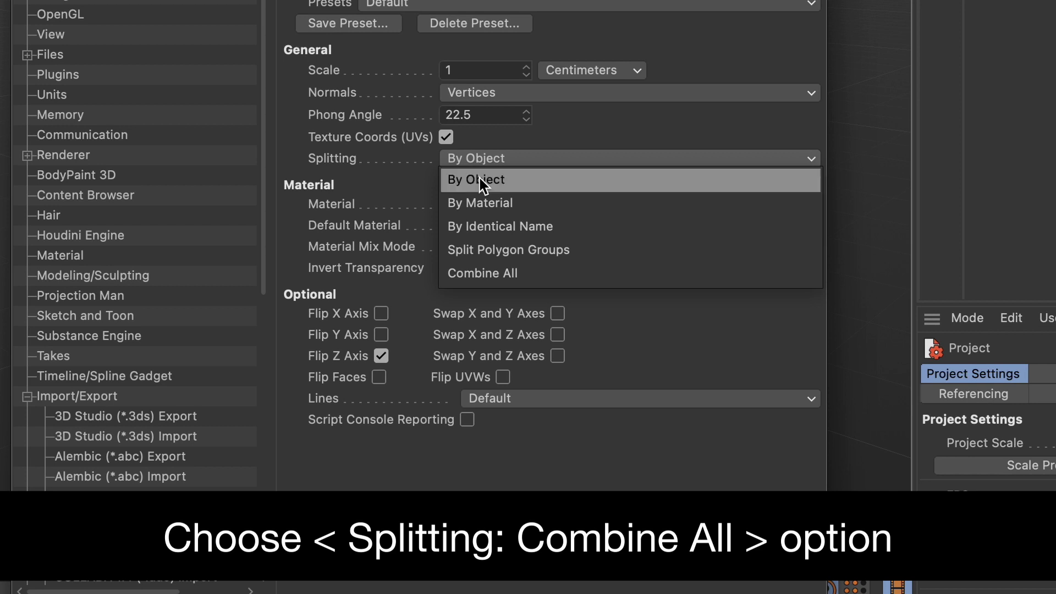
left_click(567, 277)
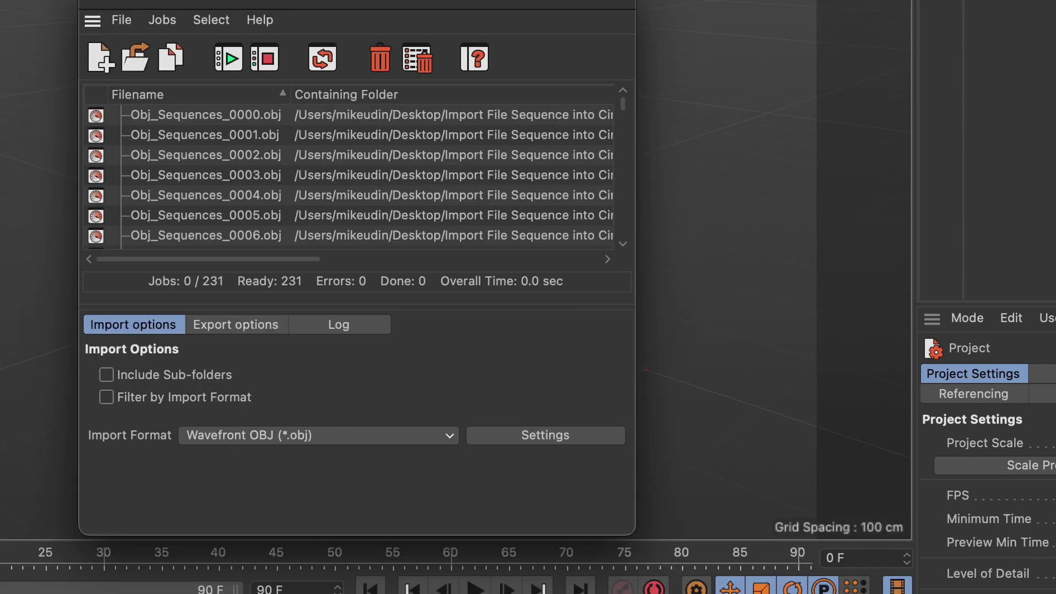
Turn off batch file export and choose the Create Animated Sequence user script
left_click(238, 330)
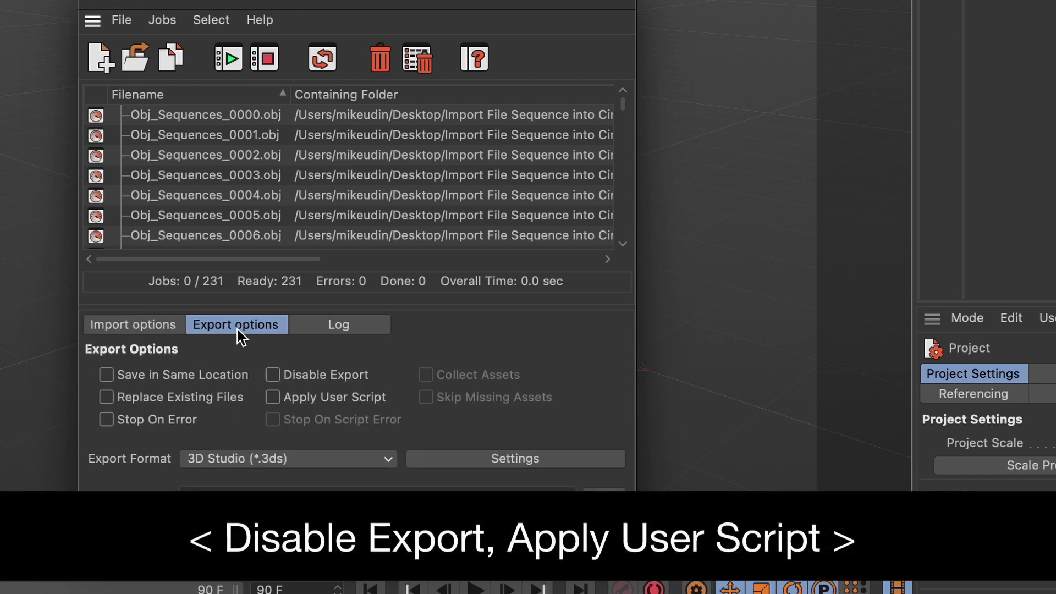
left_click(321, 379)
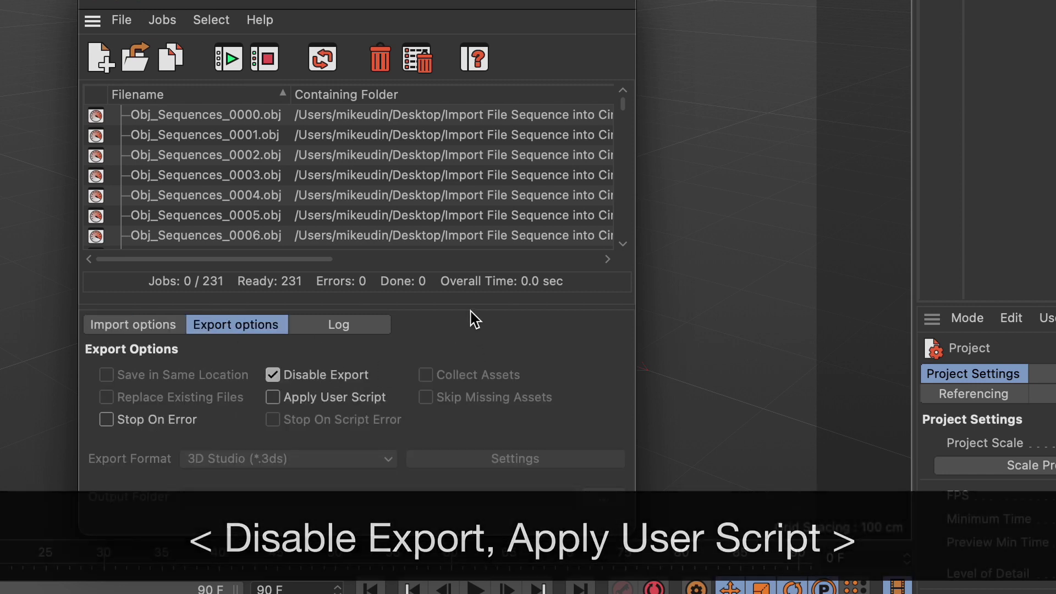
left_click(378, 399)
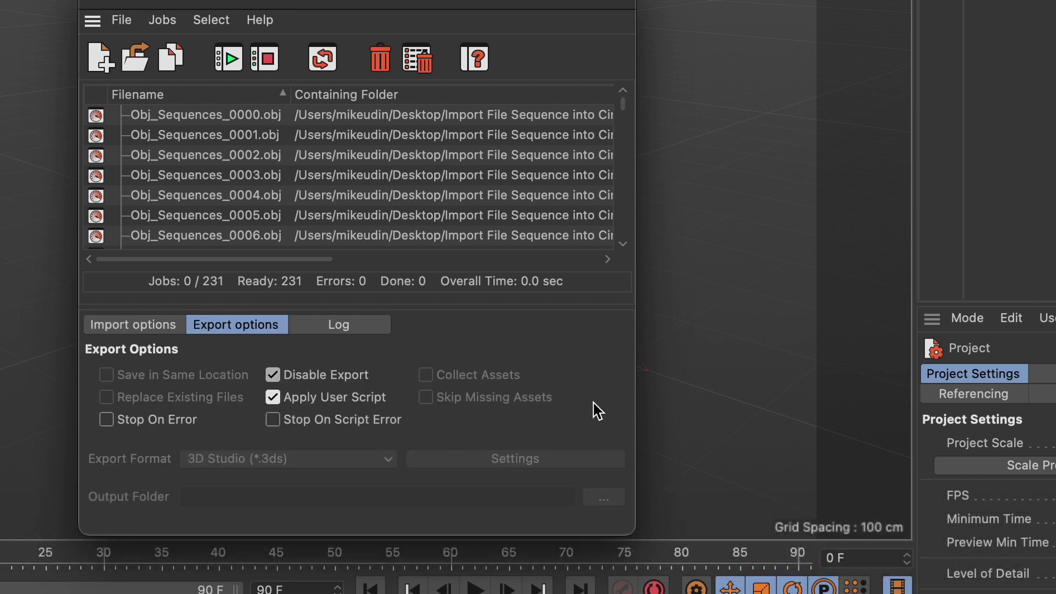
scroll(587, 346, "down", 2)
left_click(566, 513)
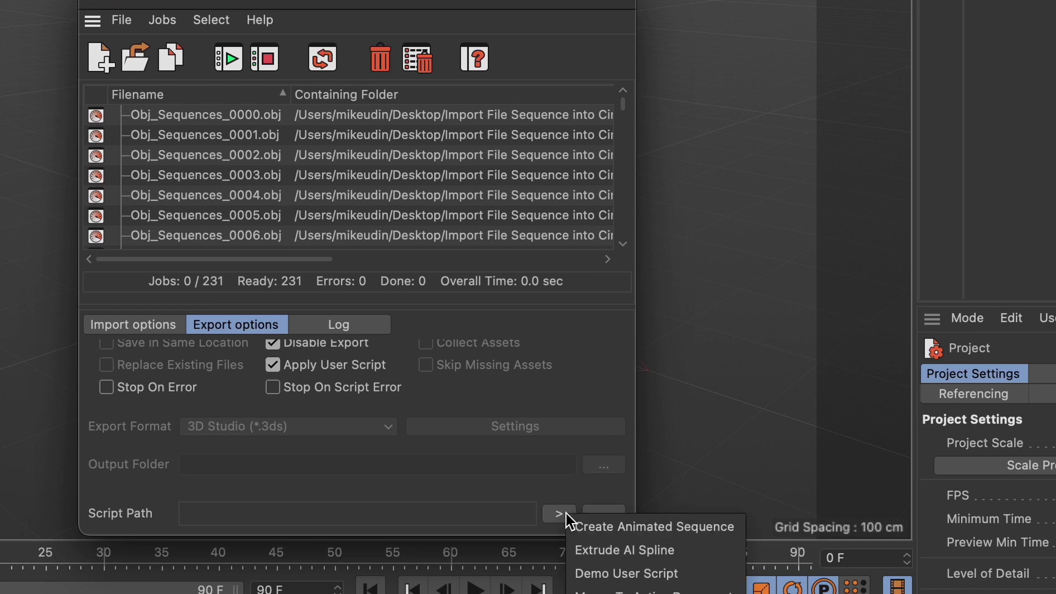
left_click(732, 528)
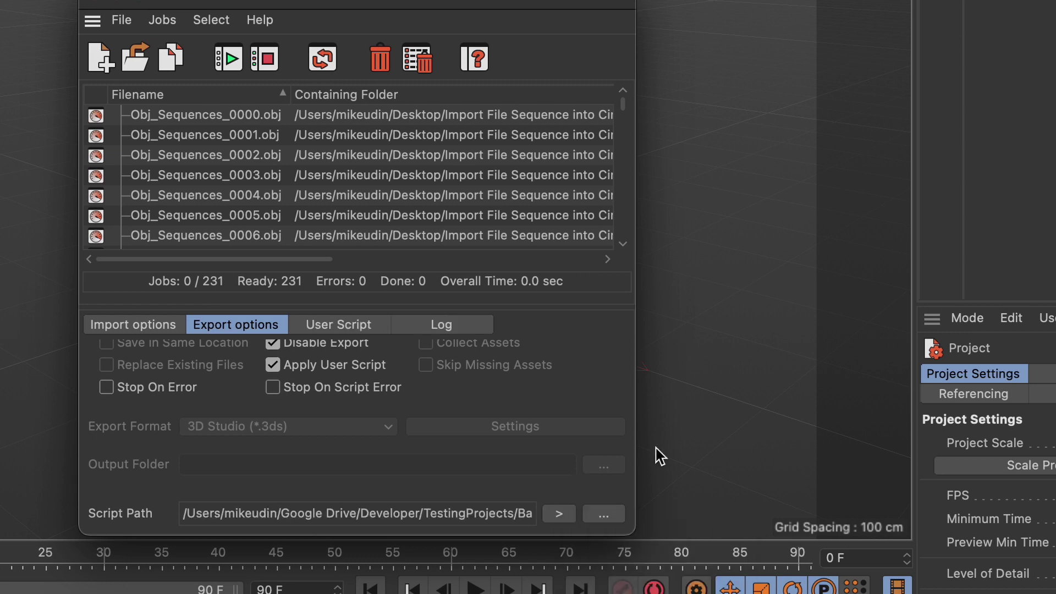
Name the sequence 'Obj Sequence' and run all 231 import jobs
scroll(602, 390, "up", 2)
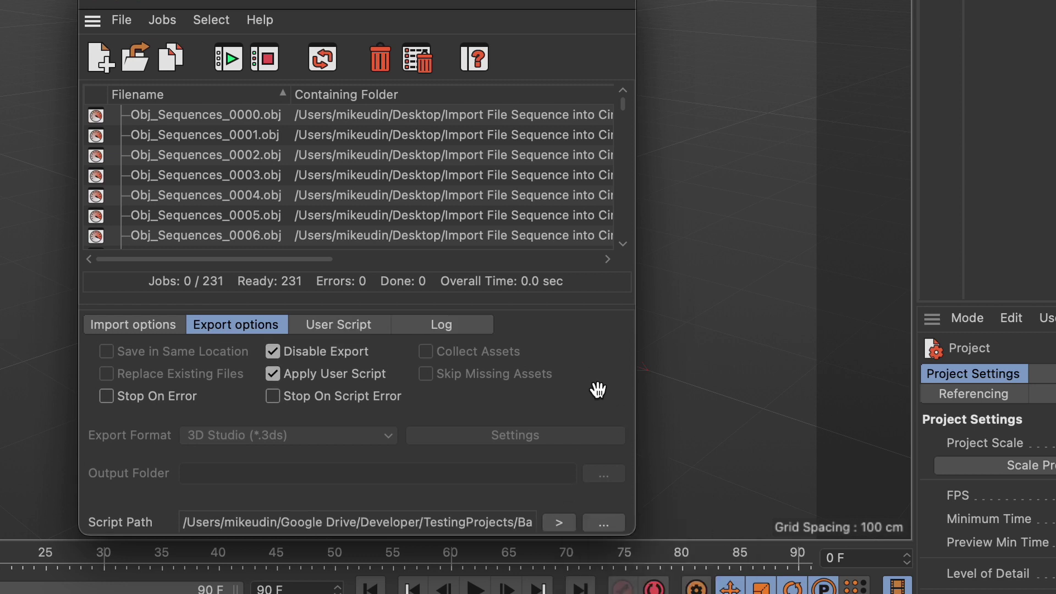
left_click(371, 329)
scroll(586, 468, "down", 3)
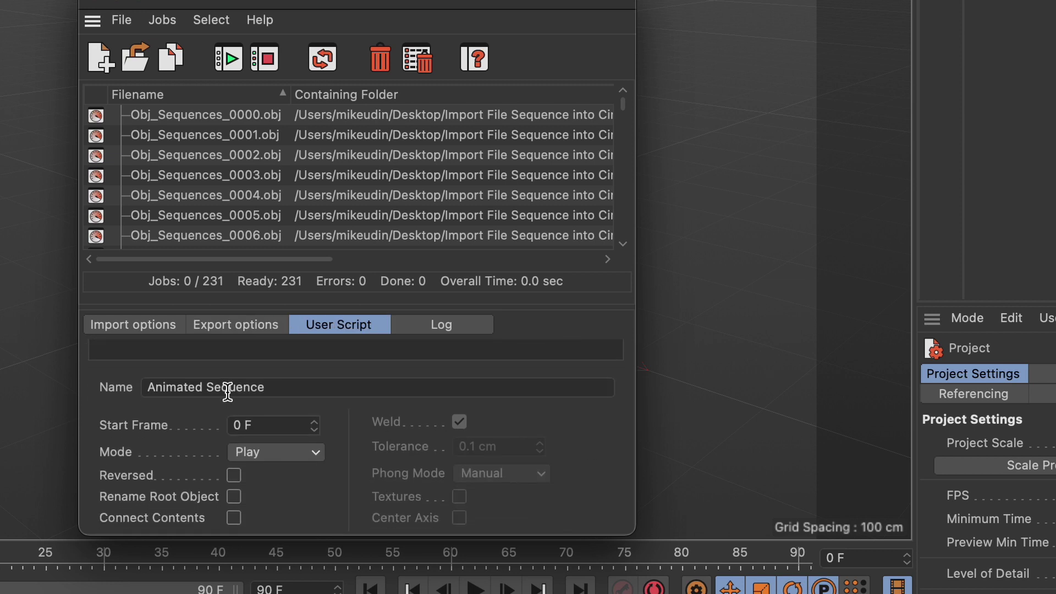
left_click_drag(206, 387, 128, 392)
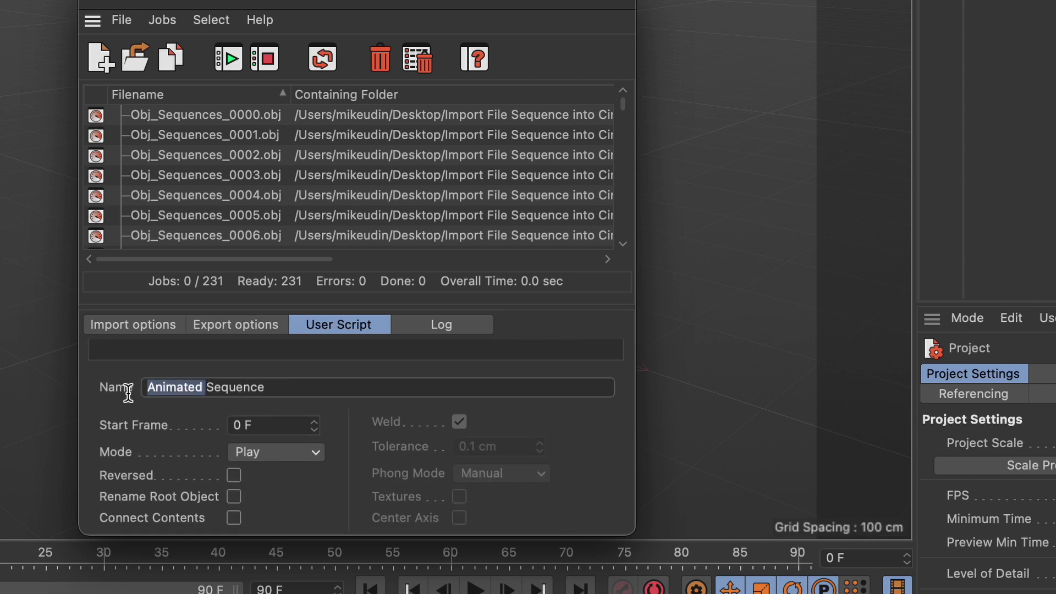
type("Obj")
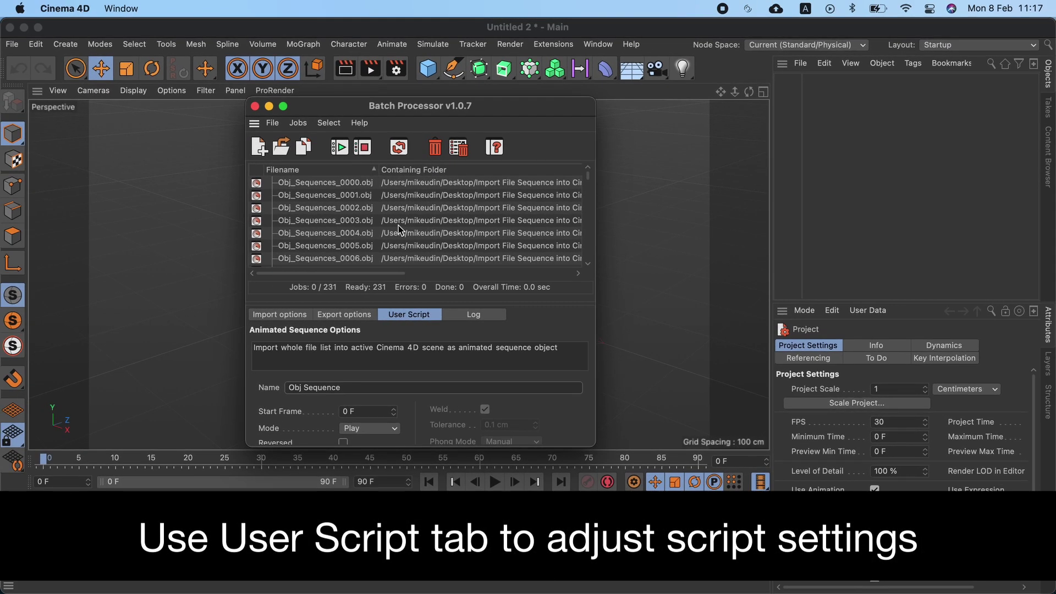
left_click(346, 150)
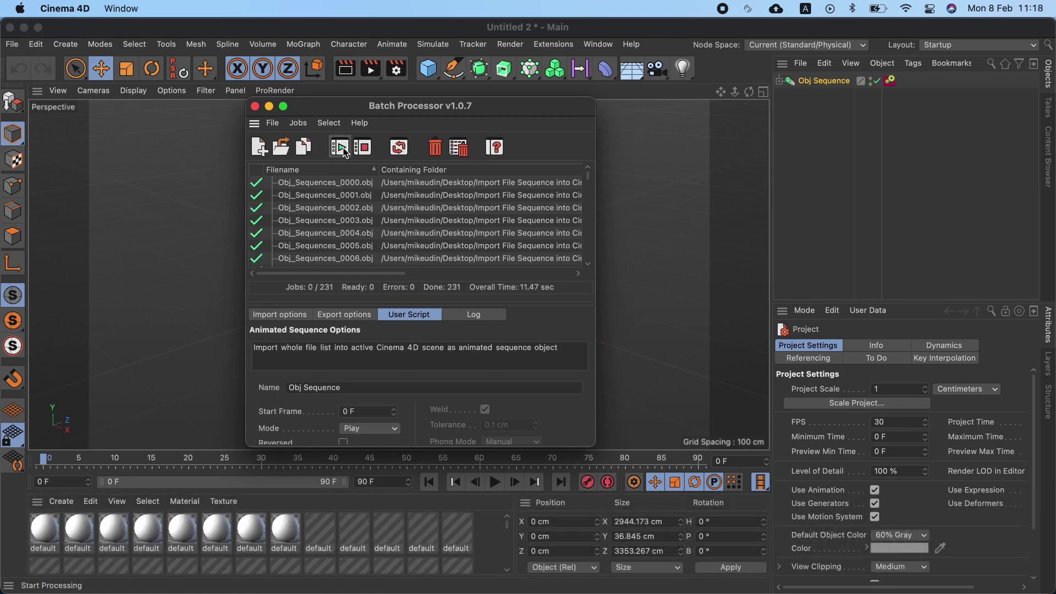
Close the Batch Processor, frame the imported geometry and preview the animation
left_click(255, 107)
left_click(57, 90)
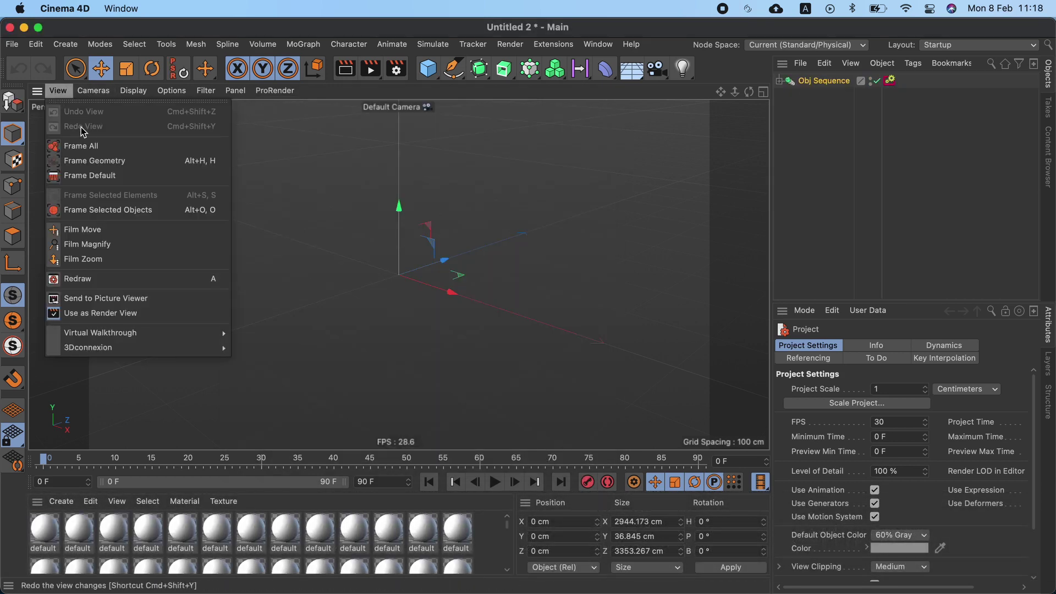
left_click(176, 164)
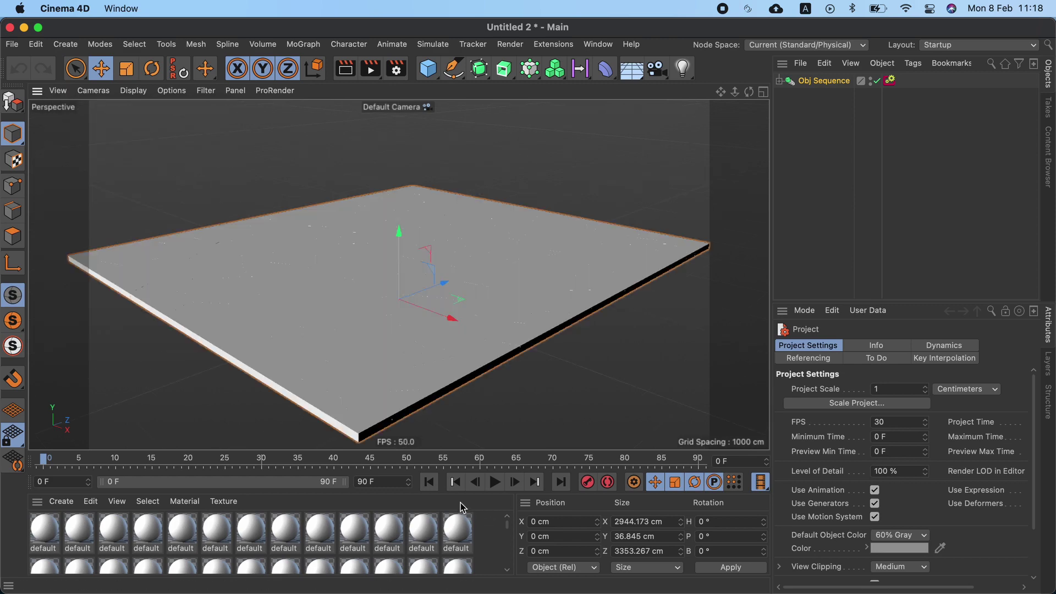
left_click(494, 484)
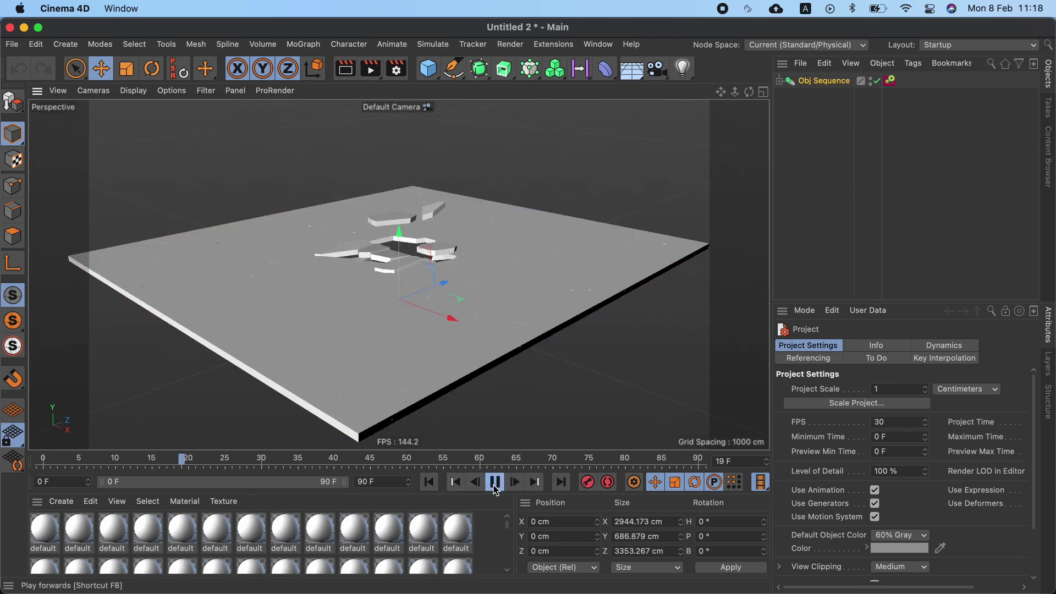
left_click(496, 484)
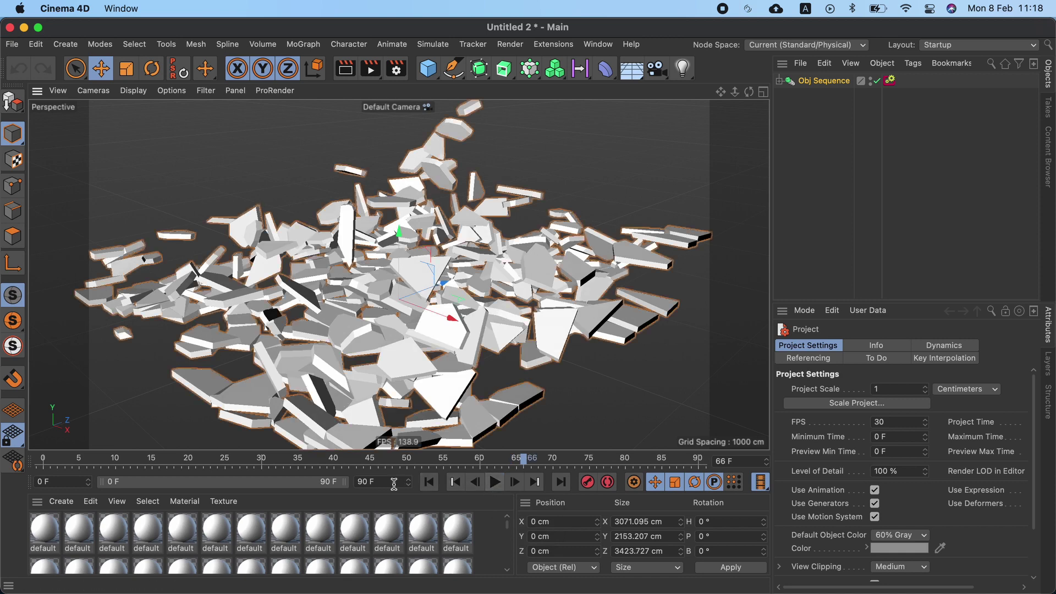
Extend the end time and preview range to 260 frames and play it back
type("26")
type("0")
key("Return")
left_click_drag(192, 482, 370, 491)
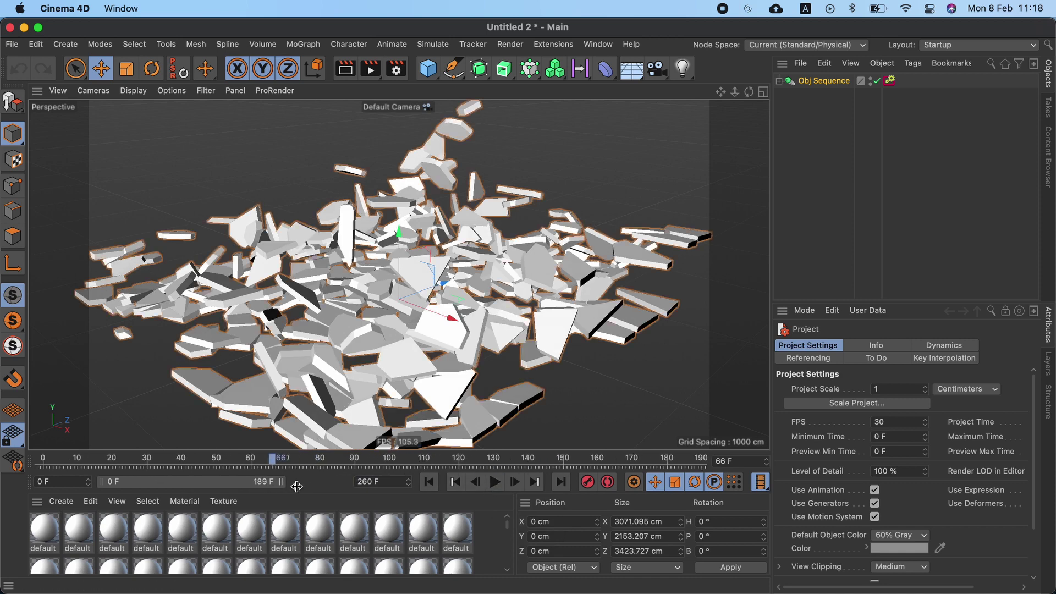
left_click(497, 484)
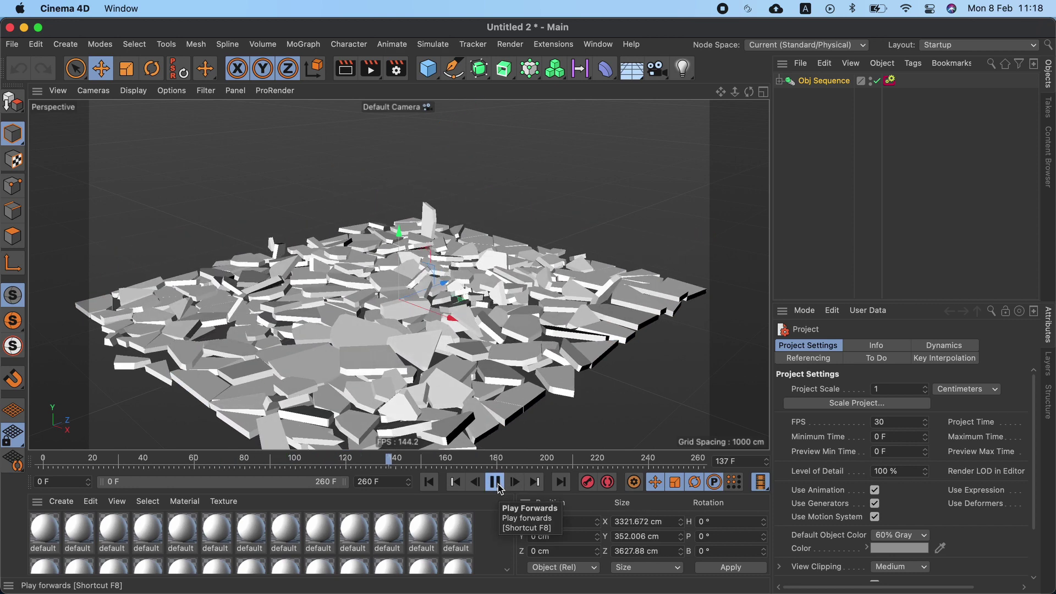
left_click(497, 483)
Delete duplicate materials, replay from frame 0, and inspect the Obj Sequence children
left_click(92, 502)
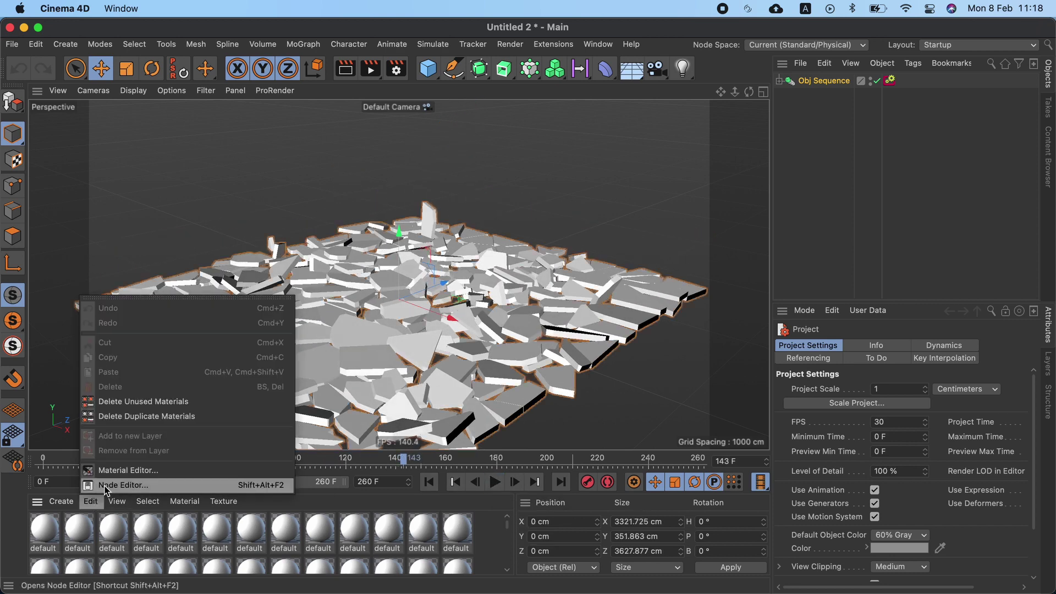
left_click(251, 416)
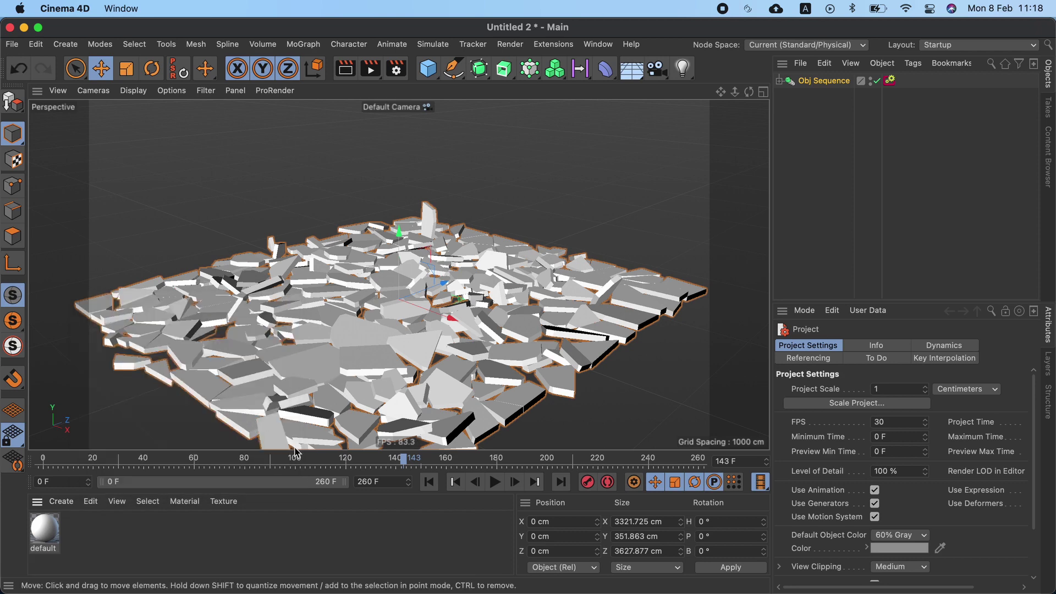
left_click(429, 482)
left_click(496, 484)
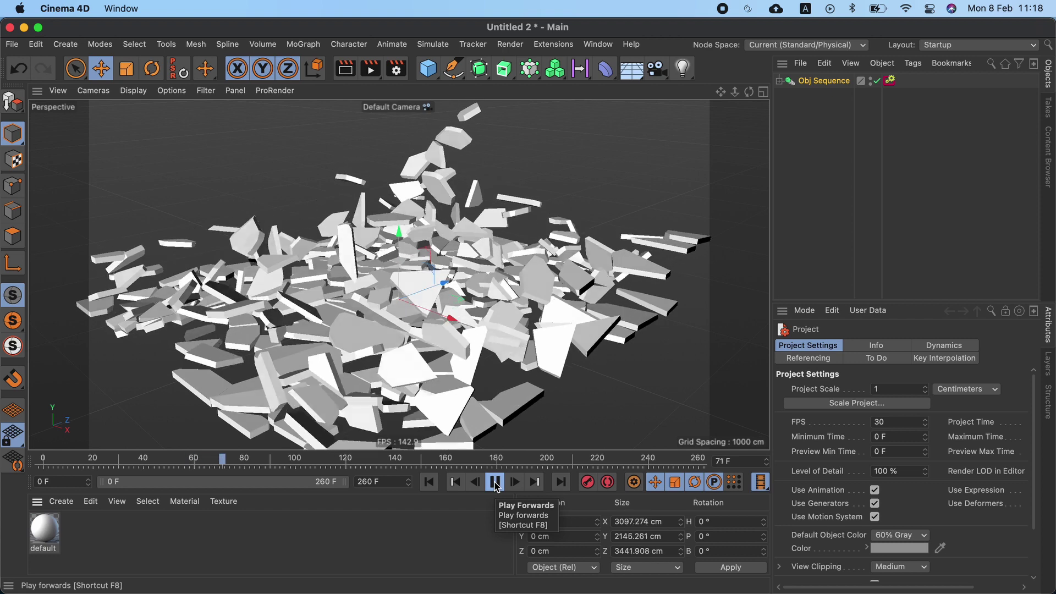
left_click(496, 484)
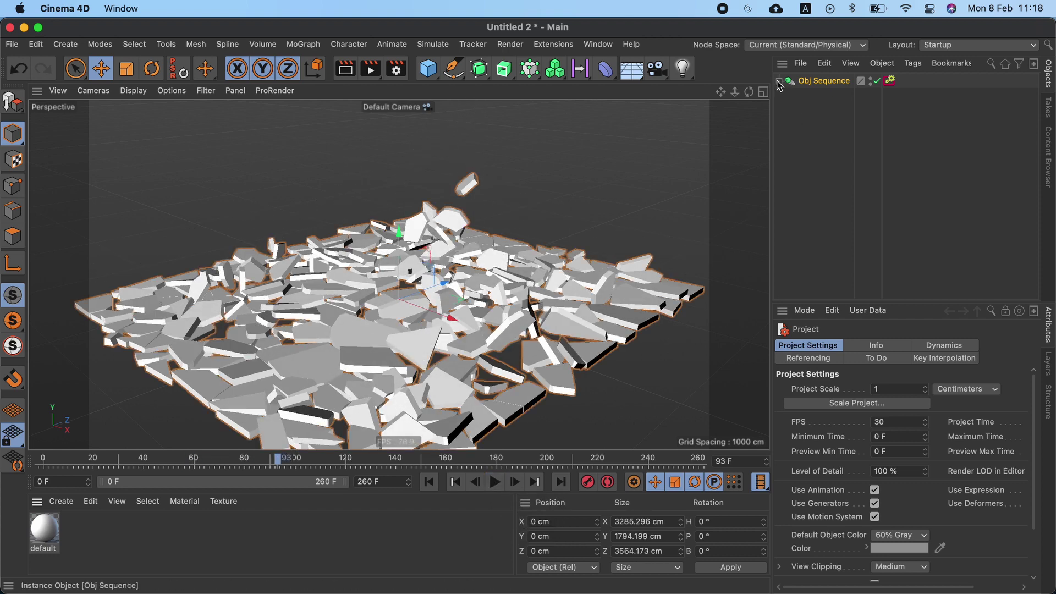
left_click(787, 94)
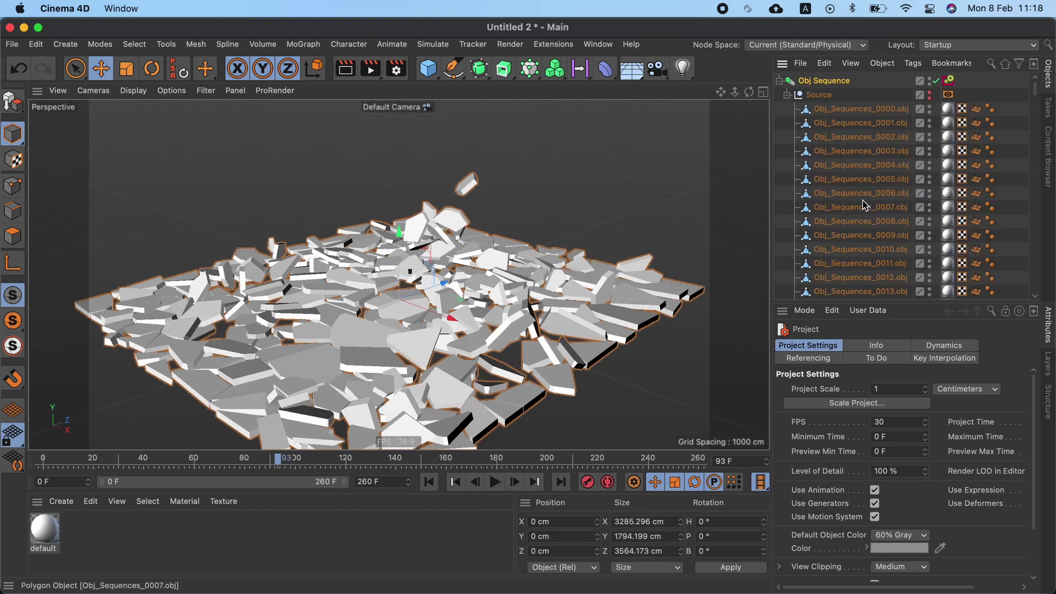
left_click(780, 82)
left_click(815, 125)
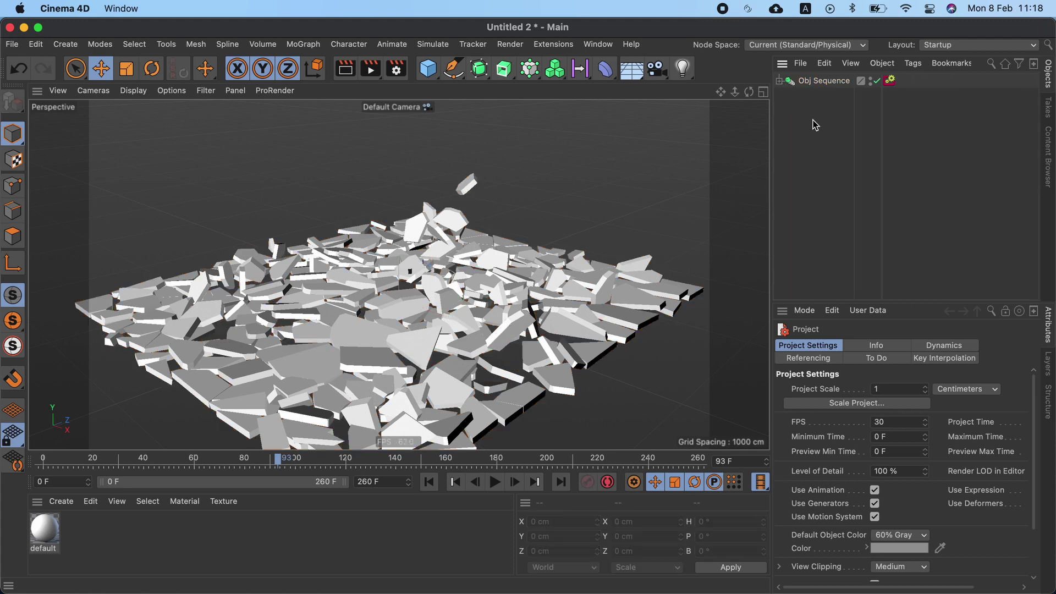
Delete the Obj Sequence object and relaunch the Batch Processor
left_click(813, 83)
key("Delete")
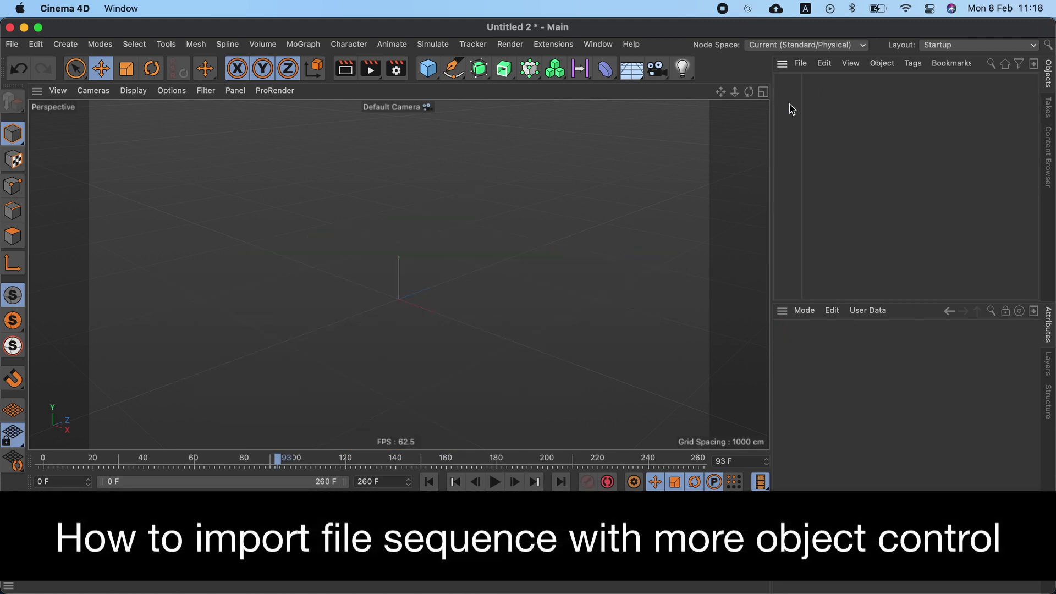
left_click(553, 44)
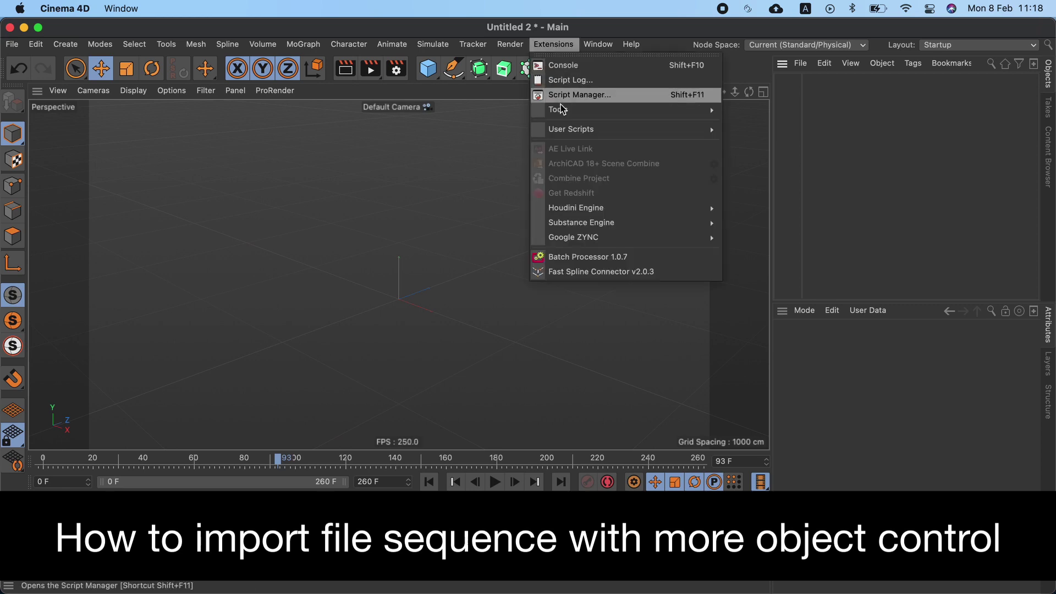
left_click(672, 256)
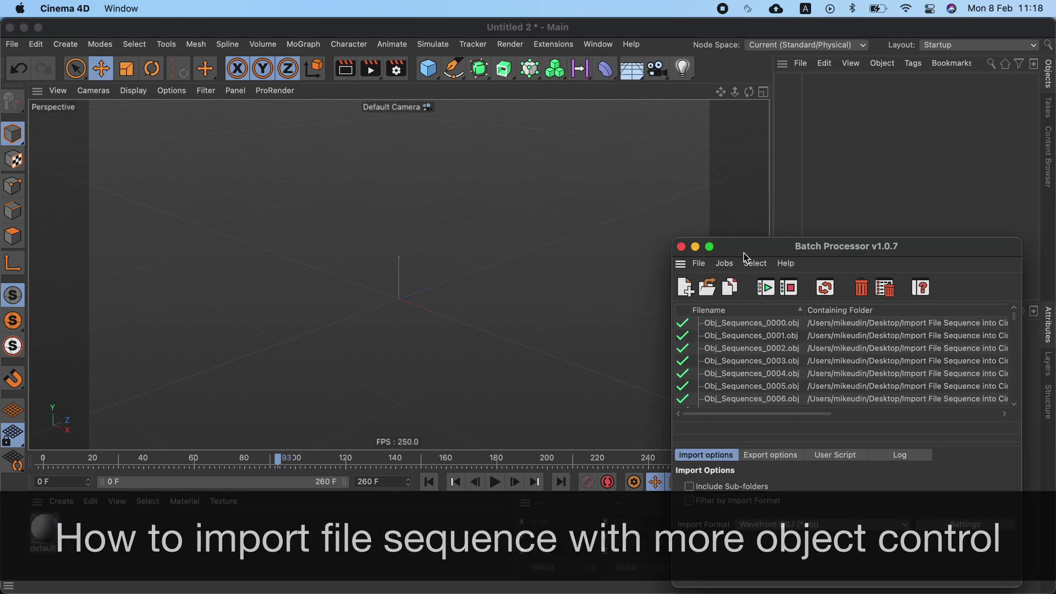
left_click_drag(743, 245, 331, 123)
Select all 231 jobs and reset them to ready
left_click(338, 137)
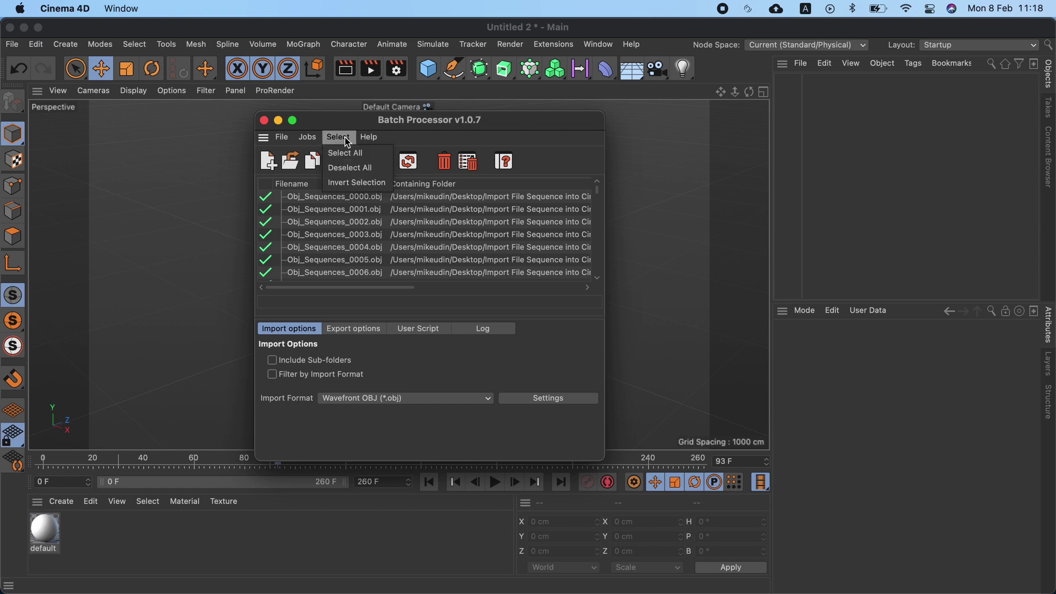
left_click(377, 152)
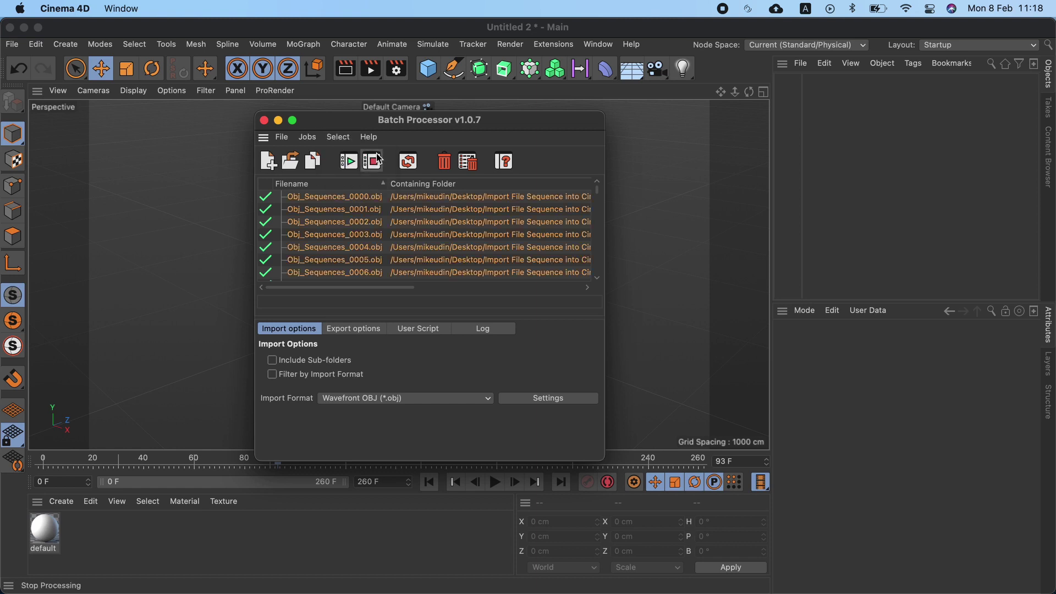
left_click(409, 161)
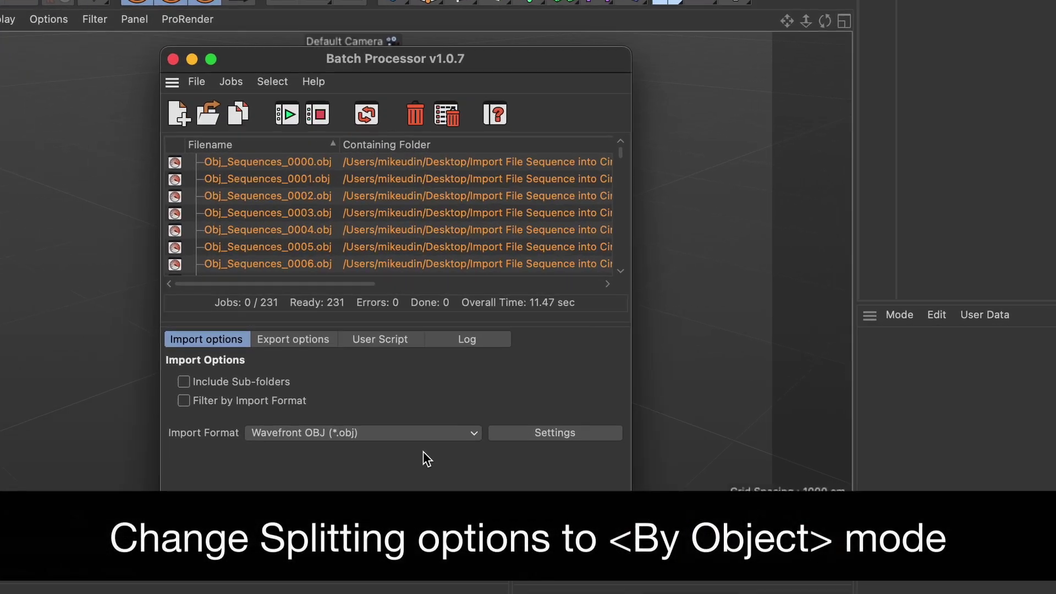
Change the OBJ import Splitting preference to By Object
left_click(609, 469)
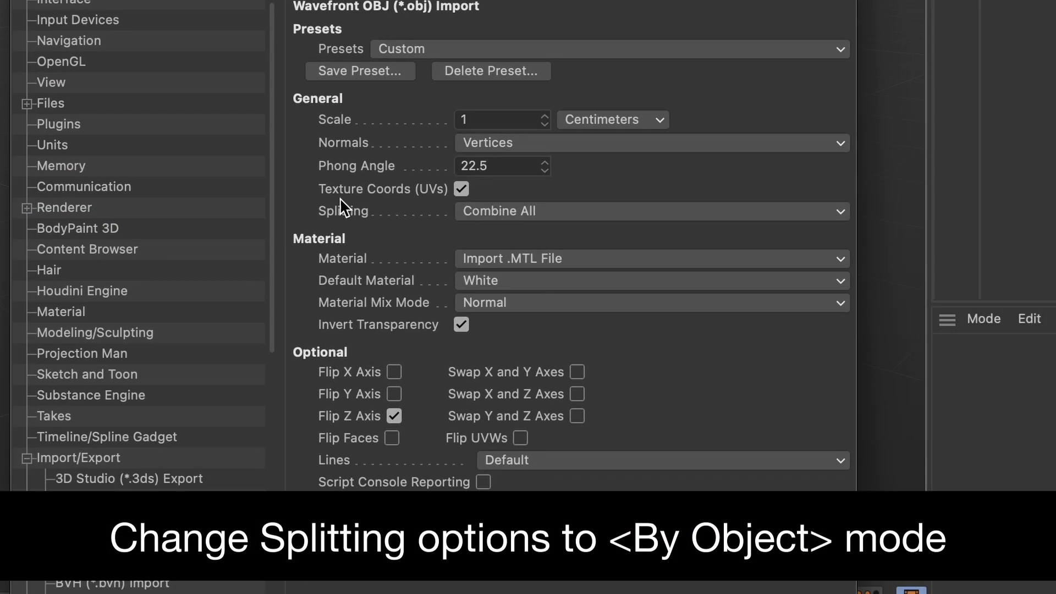
left_click(533, 213)
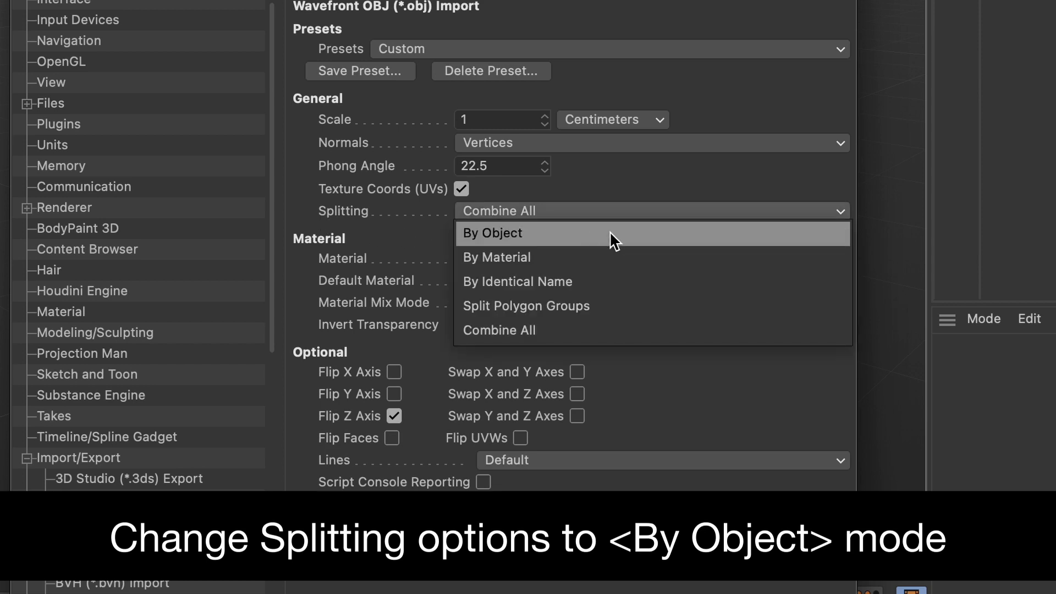
left_click(610, 233)
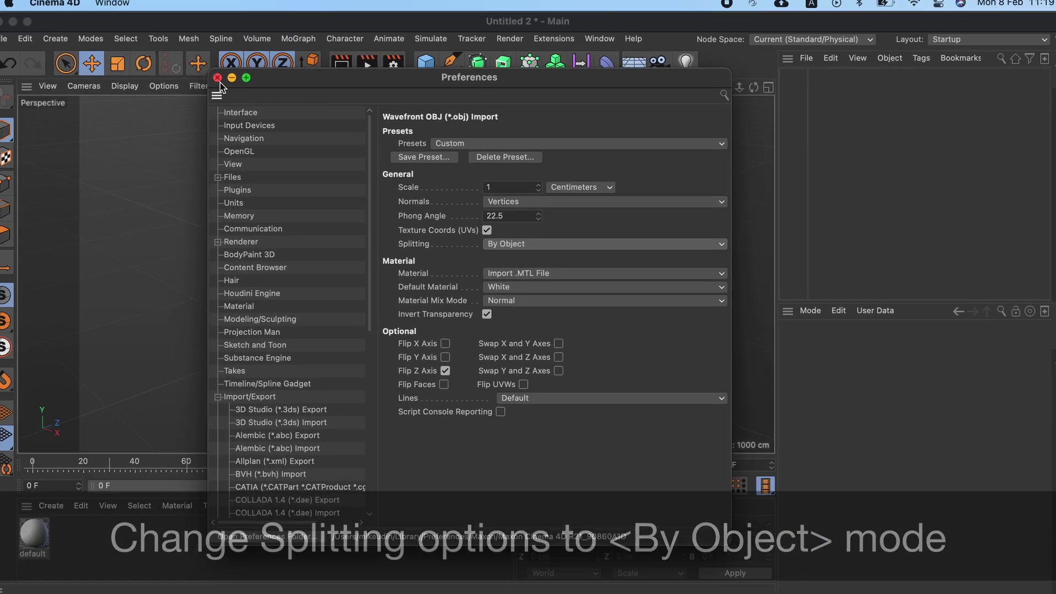
left_click(218, 78)
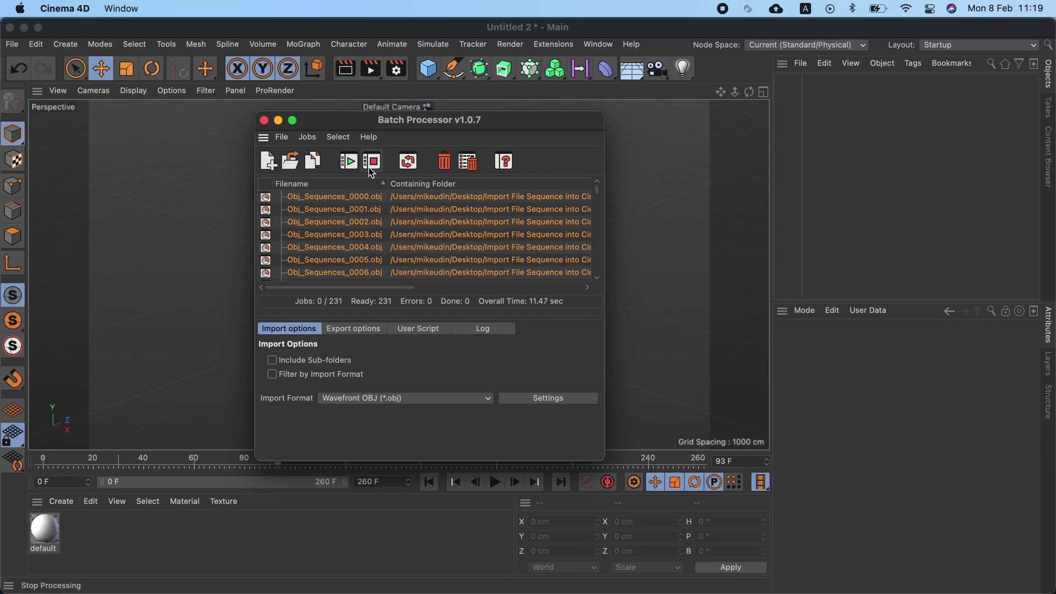
Run the batch import, close the Batch Processor, and merge duplicate materials into one default
left_click(354, 166)
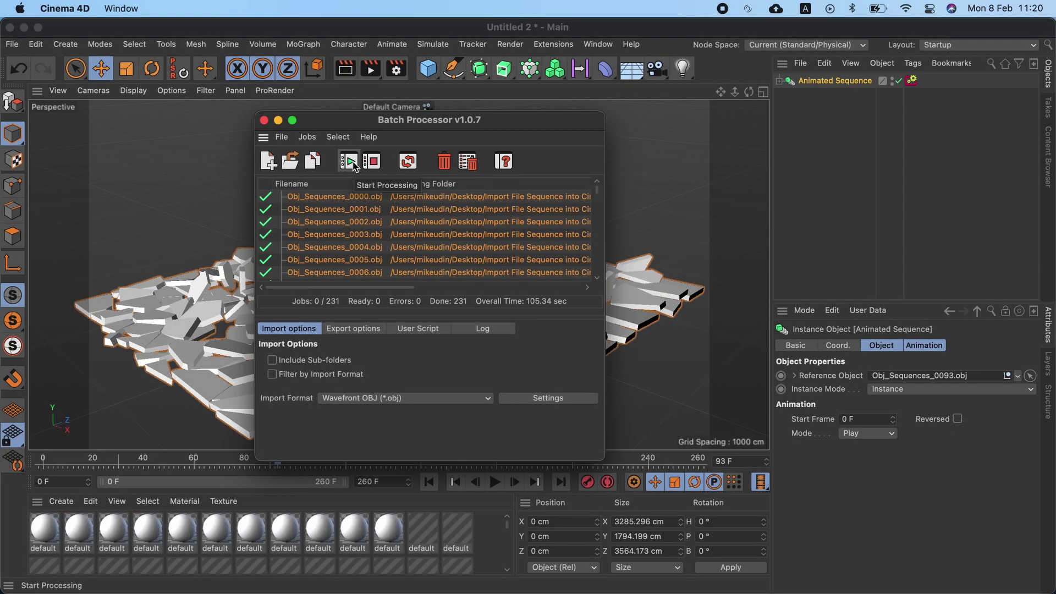
left_click(264, 121)
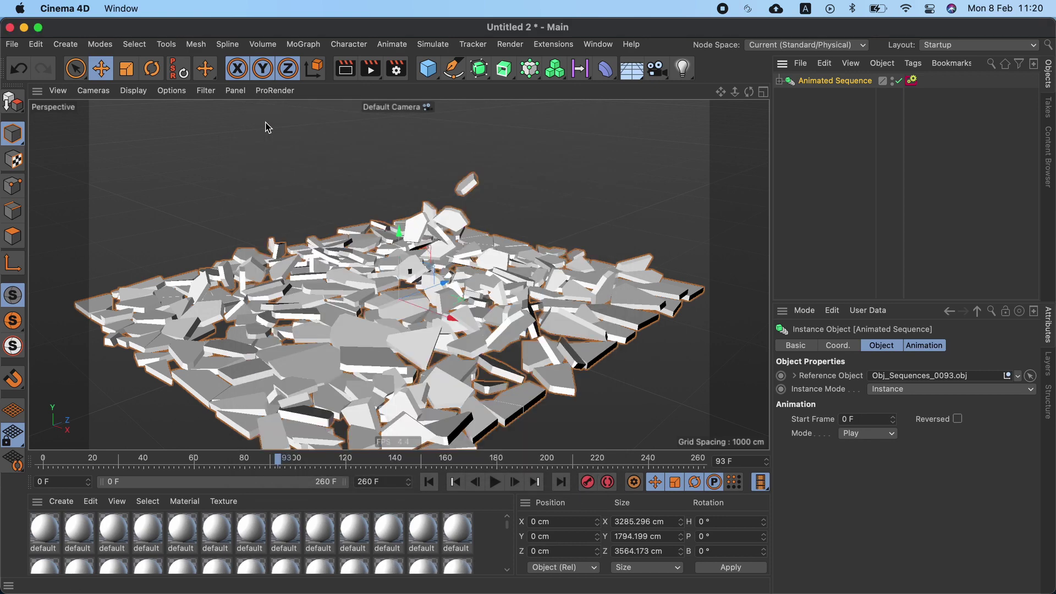
left_click(99, 506)
left_click(202, 421)
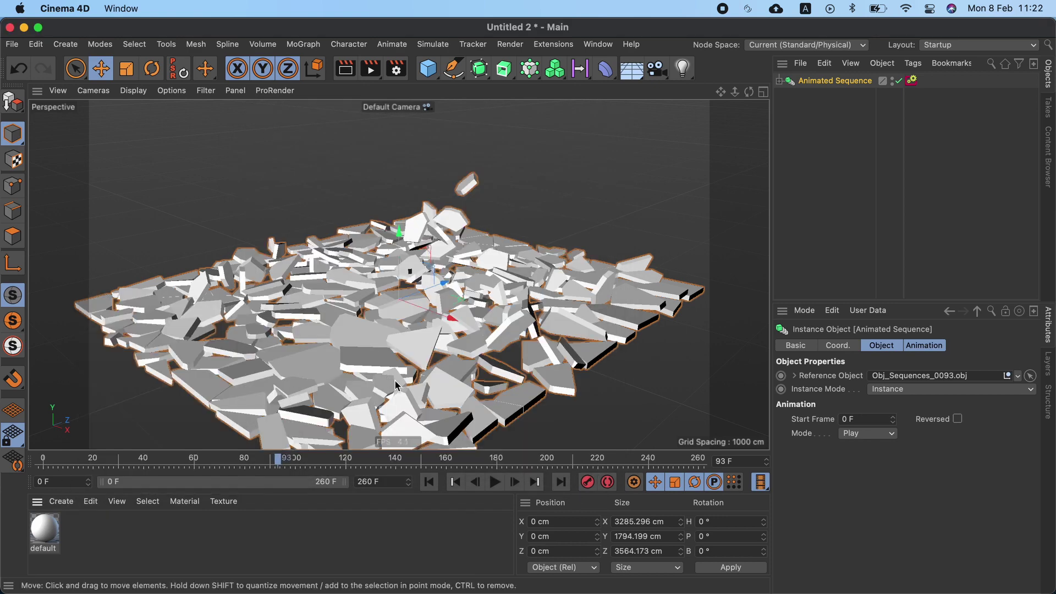
Play the Animated Sequence from the start at about 3.4 FPS, then rewind to frame 0
left_click(429, 482)
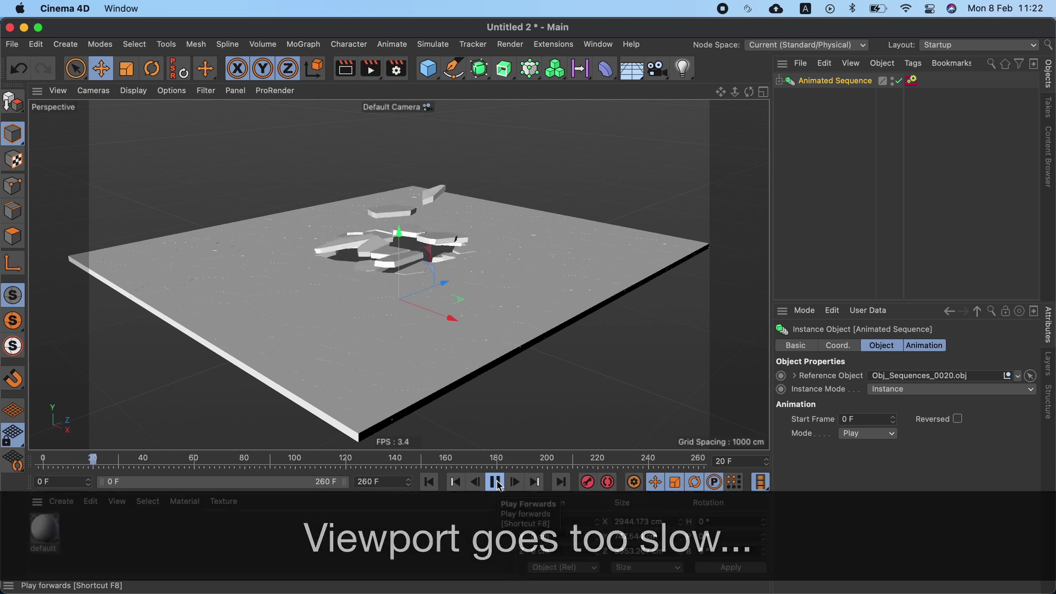
left_click(493, 483)
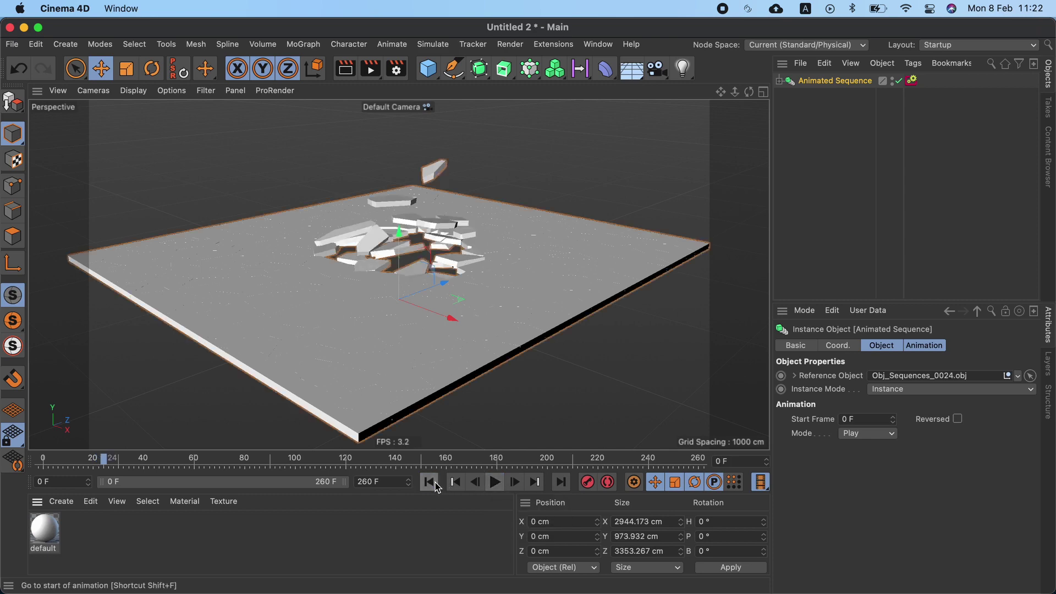
left_click(429, 482)
Bake the Animated Sequence with Bake as Alembic + Delete into the alembic folder
right_click(803, 82)
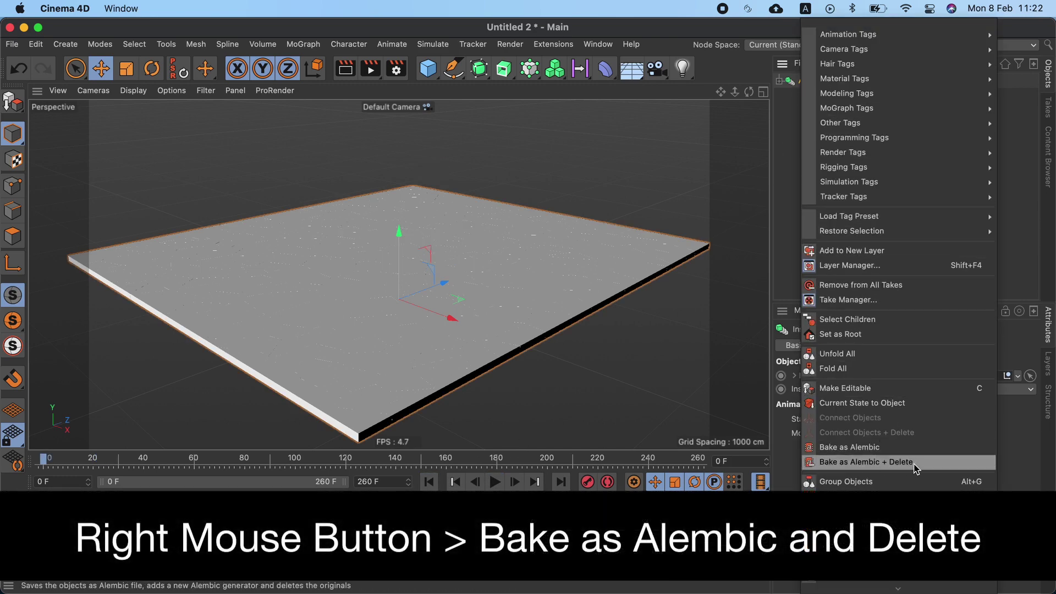
left_click(939, 464)
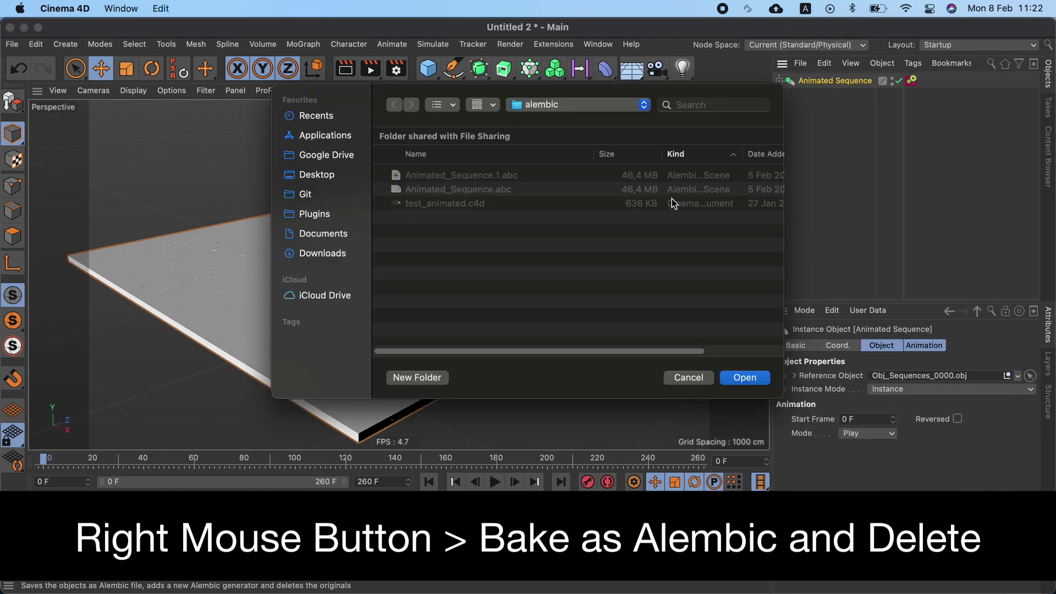
left_click(744, 378)
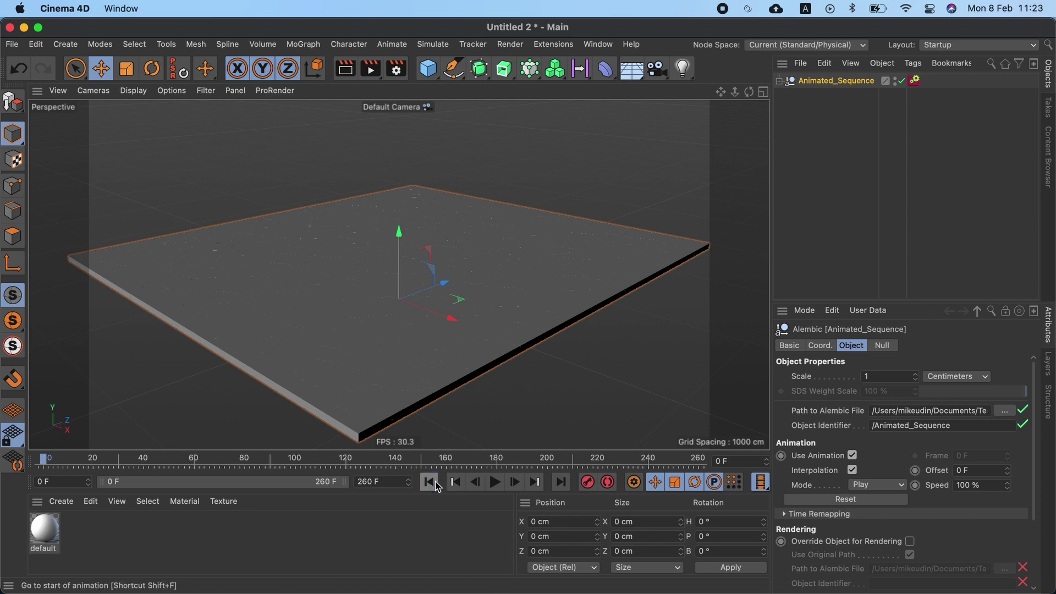
Preview the baked Alembic animation, then apply a new material Mat to one fragment
left_click(495, 482)
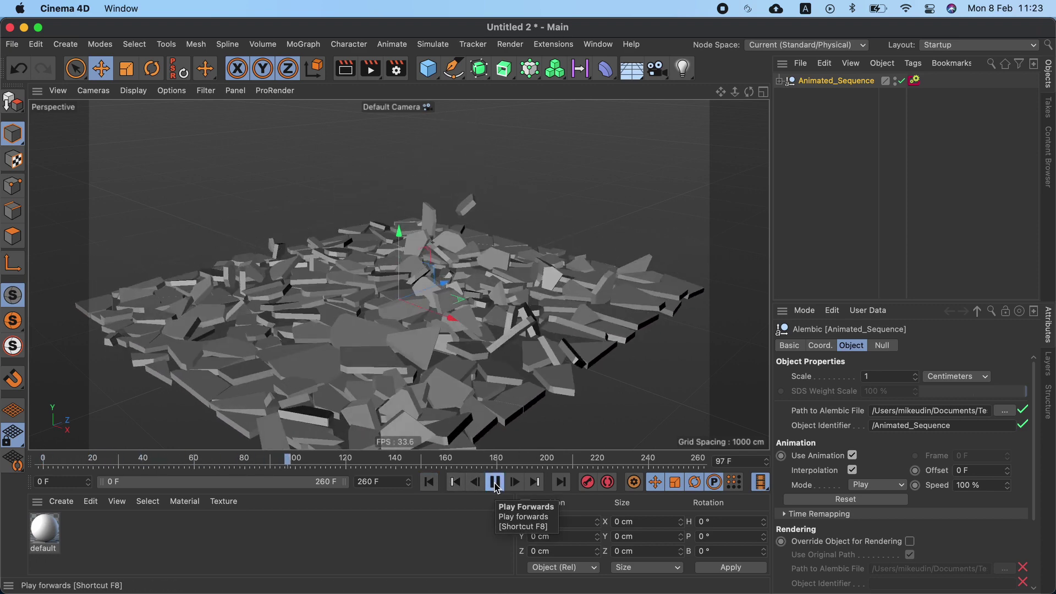
left_click(495, 483)
mouse_move(316, 465)
left_mouse_down()
mouse_move(274, 466)
mouse_move(255, 453)
left_mouse_up()
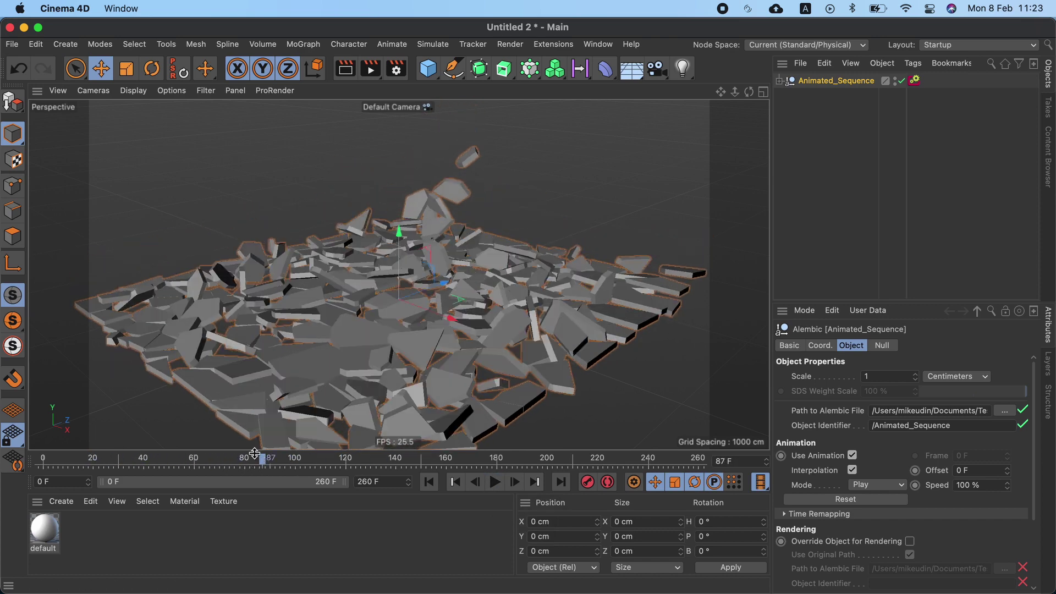
double_click(101, 547)
mouse_move(48, 534)
left_mouse_down()
mouse_move(366, 382)
mouse_move(306, 370)
left_mouse_up()
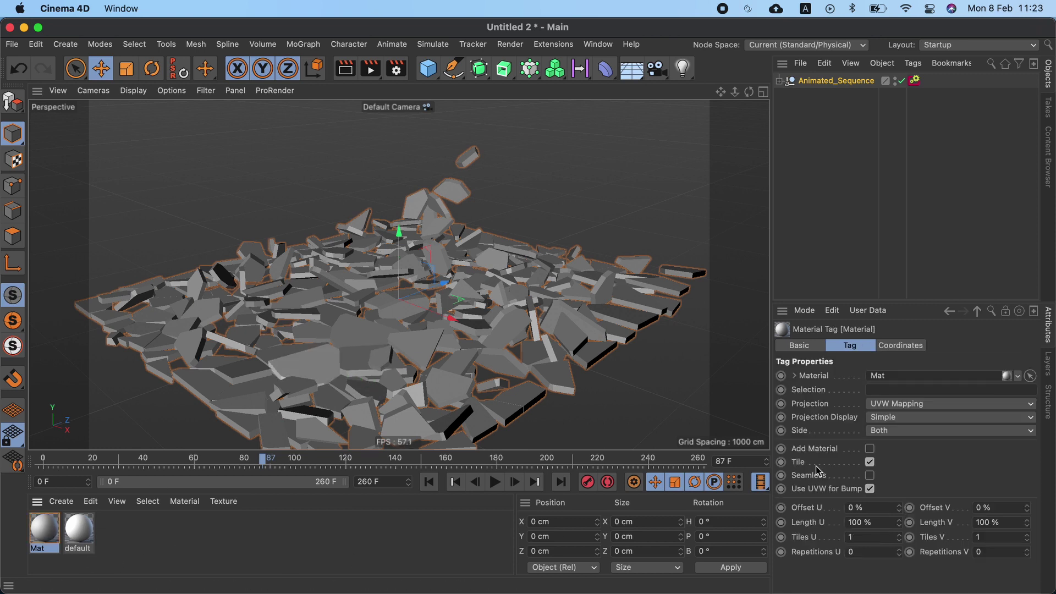
Make the applied material Mat purple by adjusting its hue and saturation
left_click(794, 376)
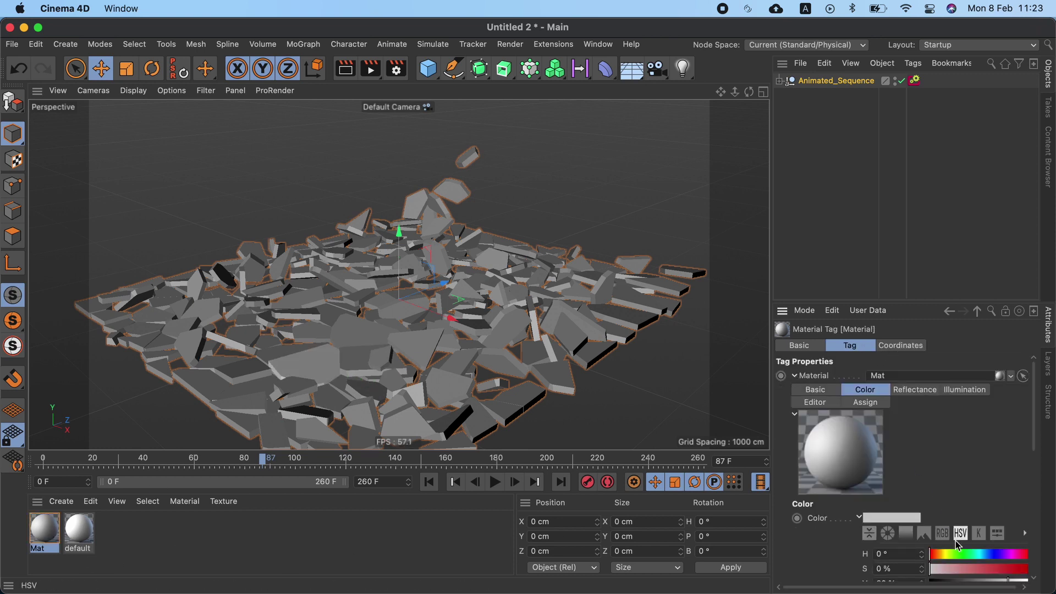
left_click(990, 569)
left_click_drag(963, 553, 1006, 554)
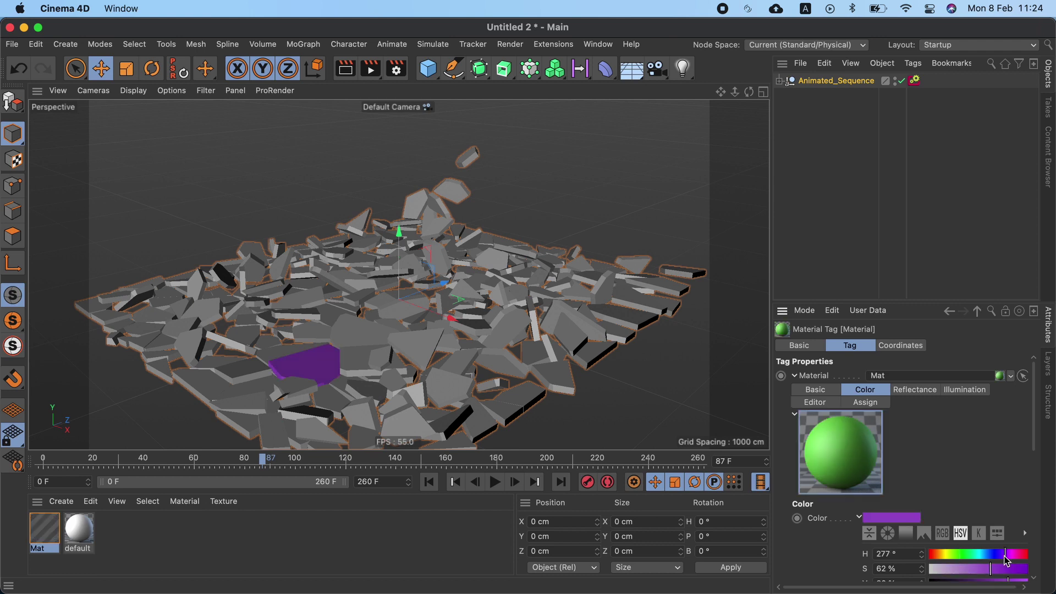
Create material Mat.1, apply it to a central fragment, and make it green
double_click(158, 535)
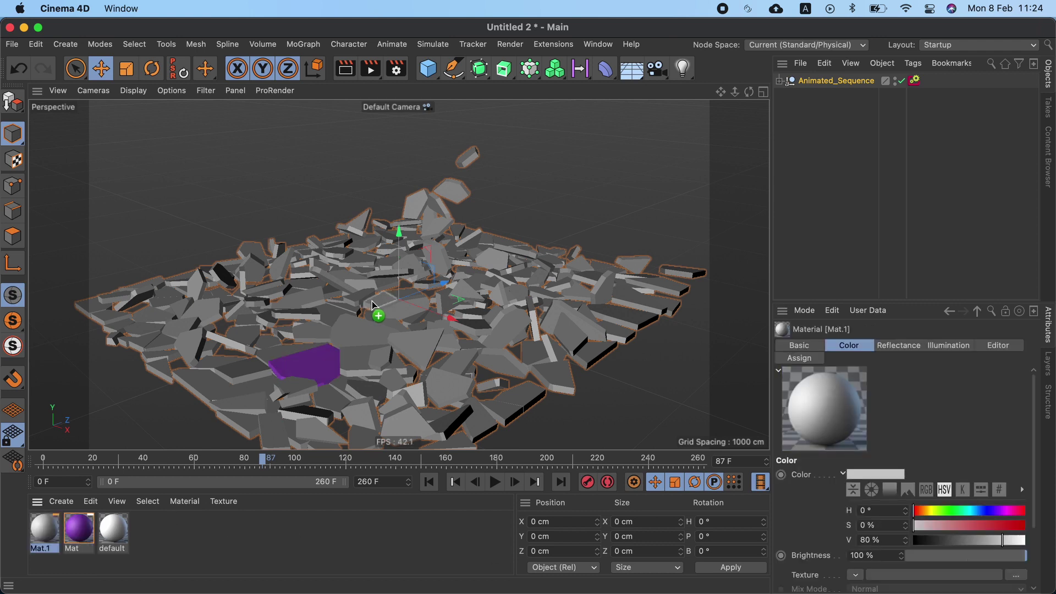
left_click_drag(371, 329, 371, 328)
left_click(955, 554)
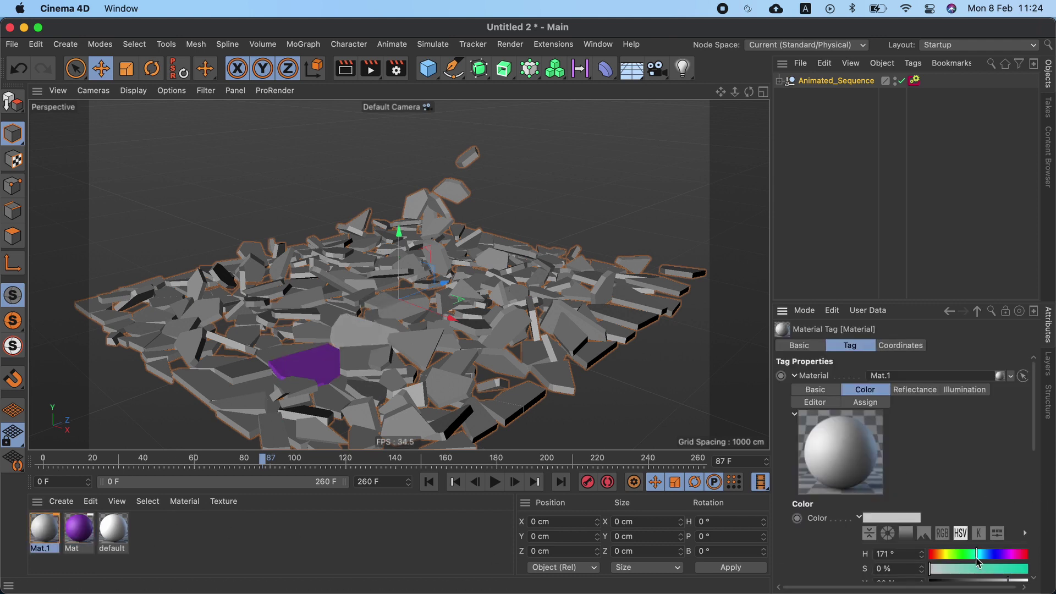
left_click(972, 568)
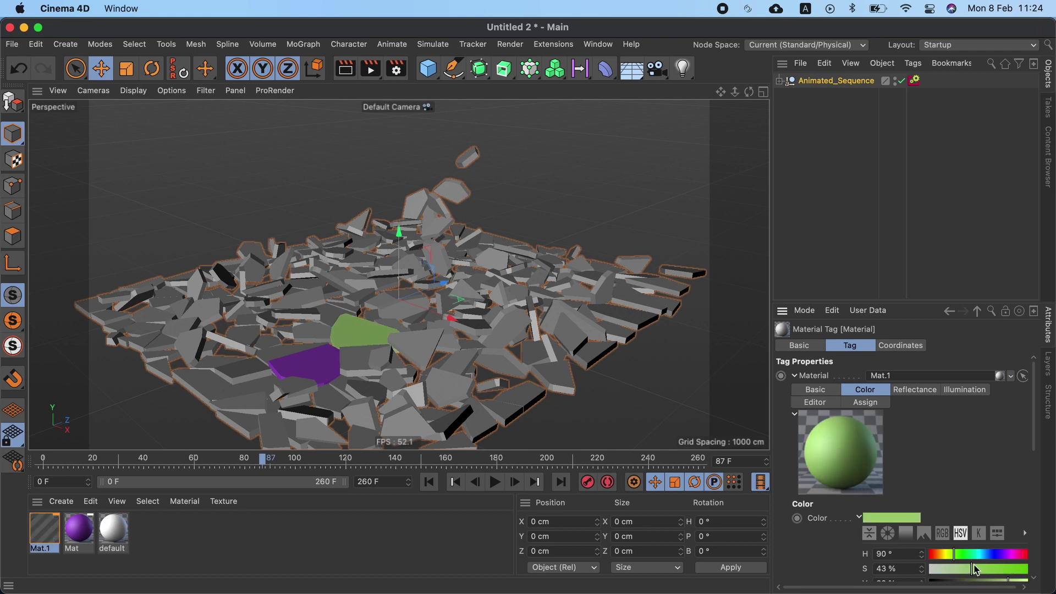
Create material Mat.2, apply it to a front-left fragment, and make it deep blue
double_click(224, 558)
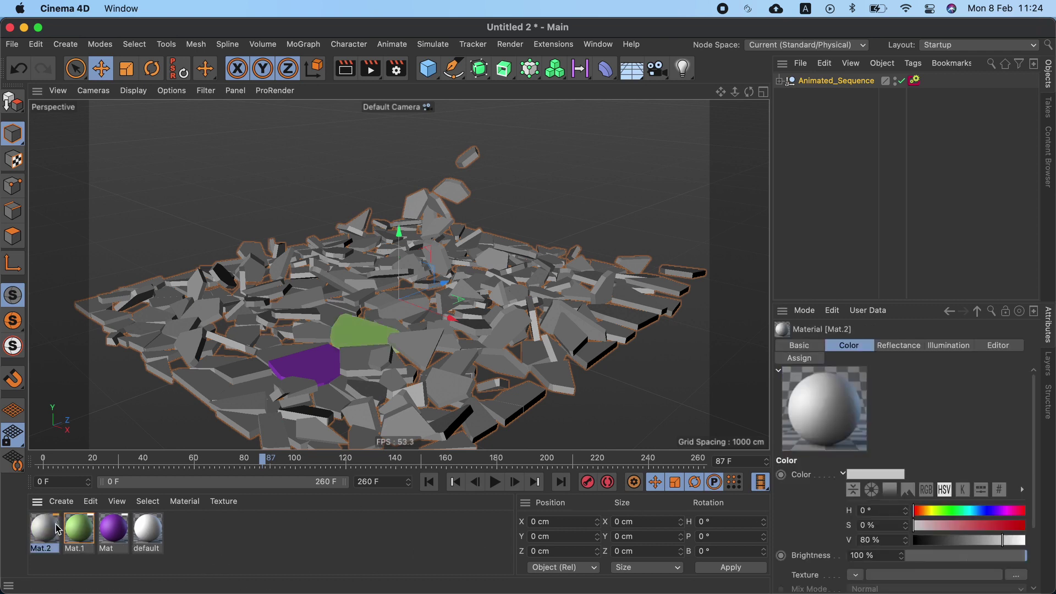
left_click_drag(243, 390, 226, 394)
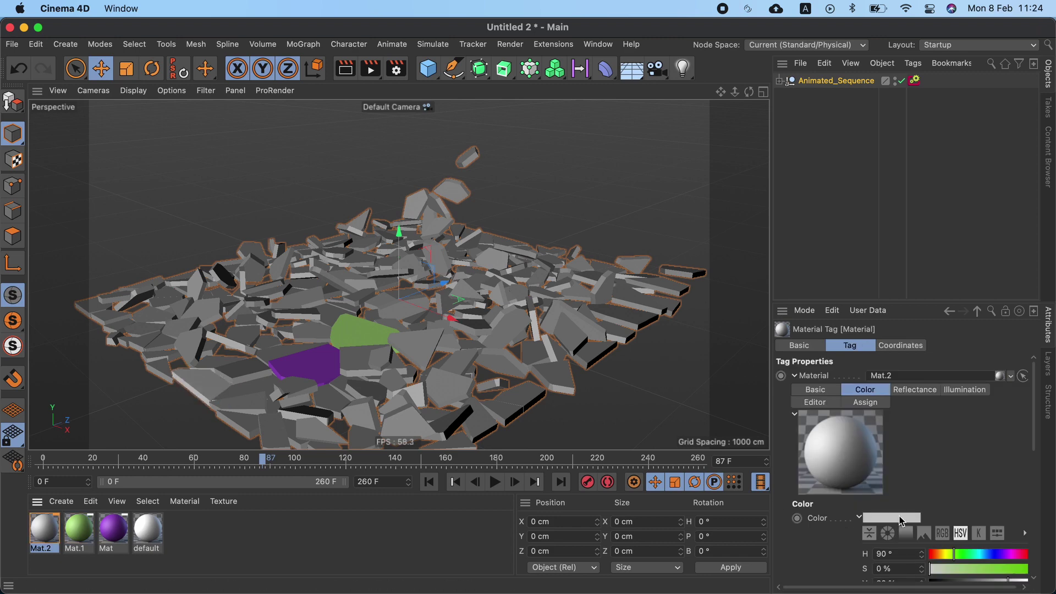
left_click_drag(989, 556, 1007, 568)
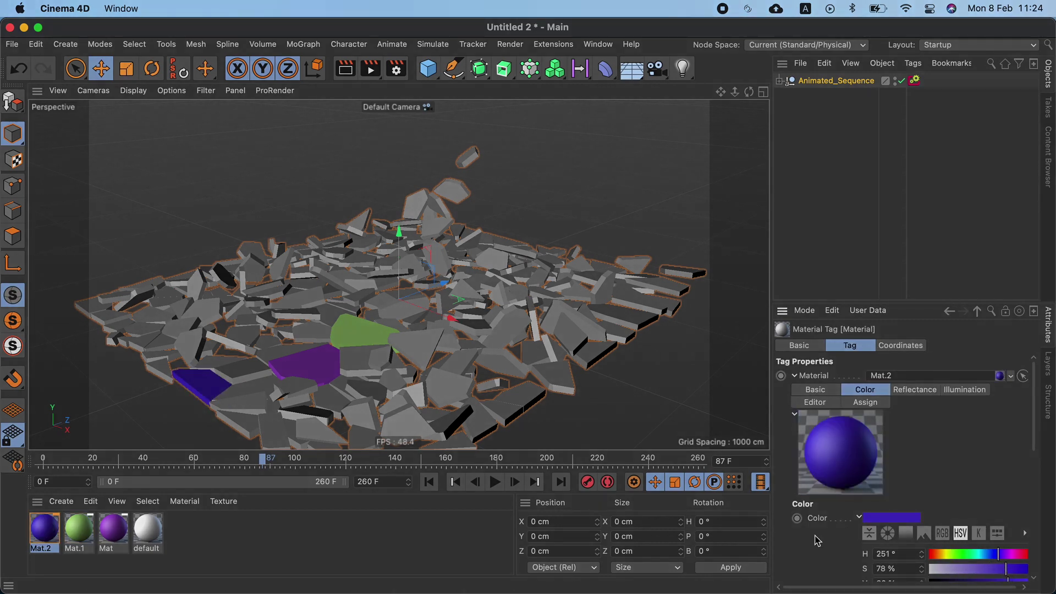
mouse_move(263, 457)
left_mouse_down()
mouse_move(91, 456)
mouse_move(116, 455)
left_mouse_up()
At frame 73, expand Animated_Sequence and select the Cube_fracturepart3_95 fragment
left_click_drag(168, 459, 227, 458)
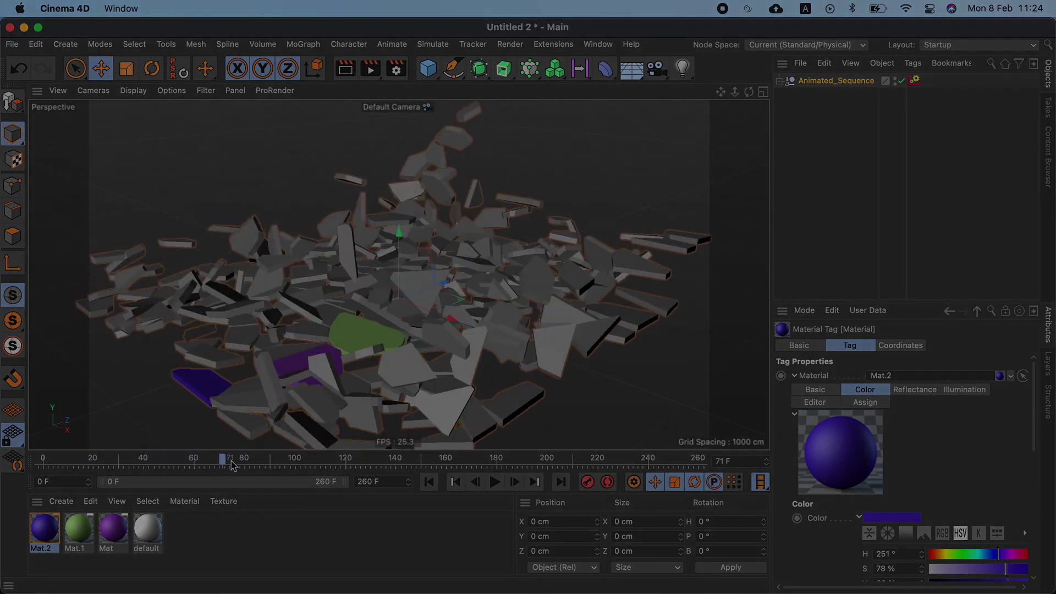
left_click_drag(457, 322, 620, 224, "alt")
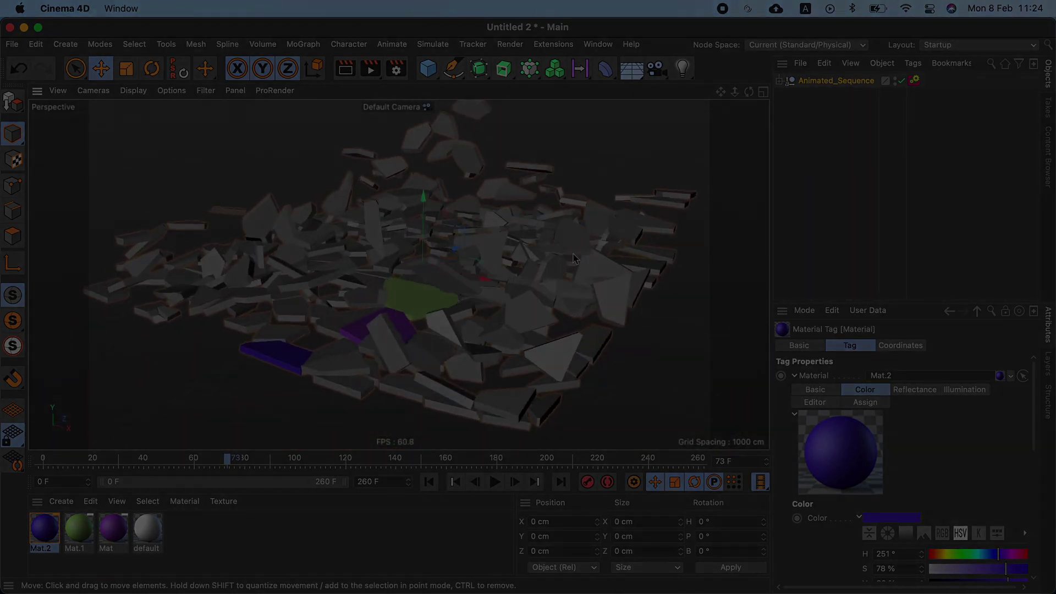
left_click(779, 80)
left_click(857, 123)
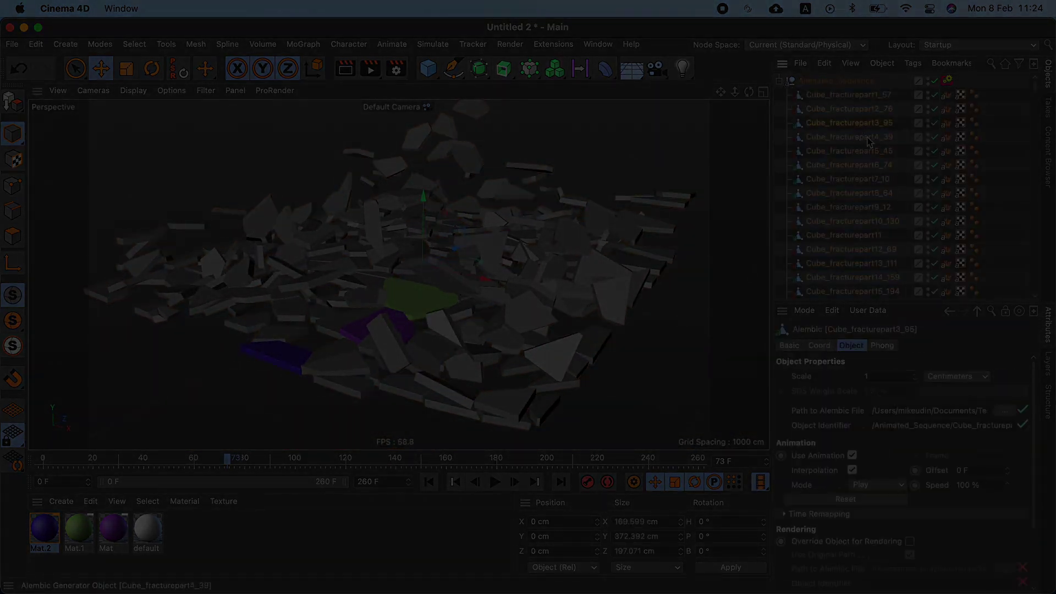